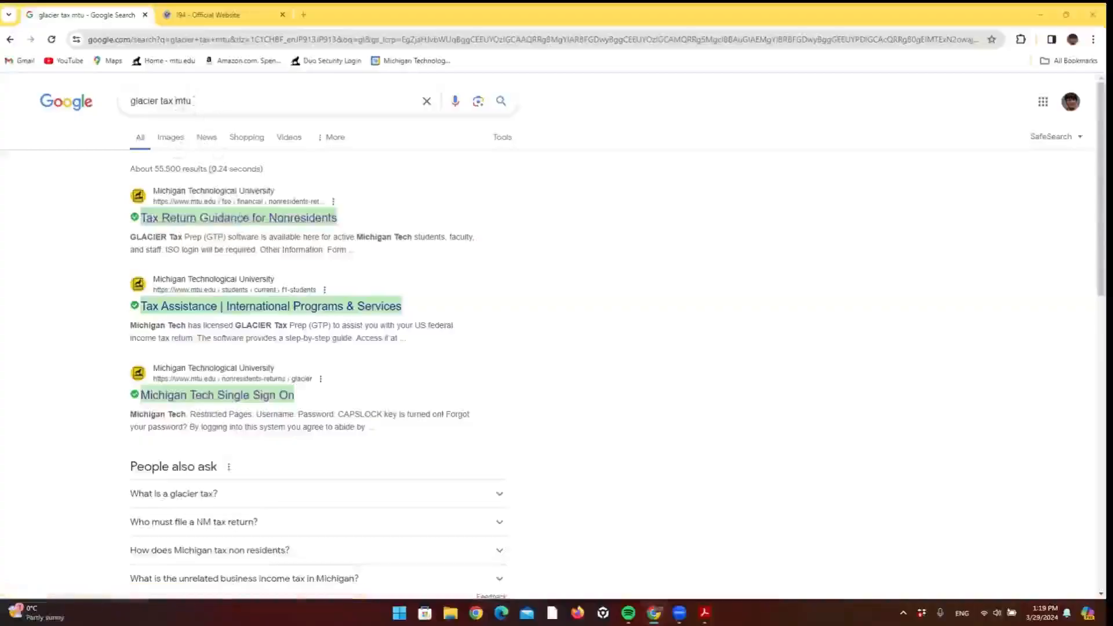
- Open Michigan Tech's tax return guidance for nonresidents and follow its links to the GLACIER Tax Prep login page
click(232, 219)
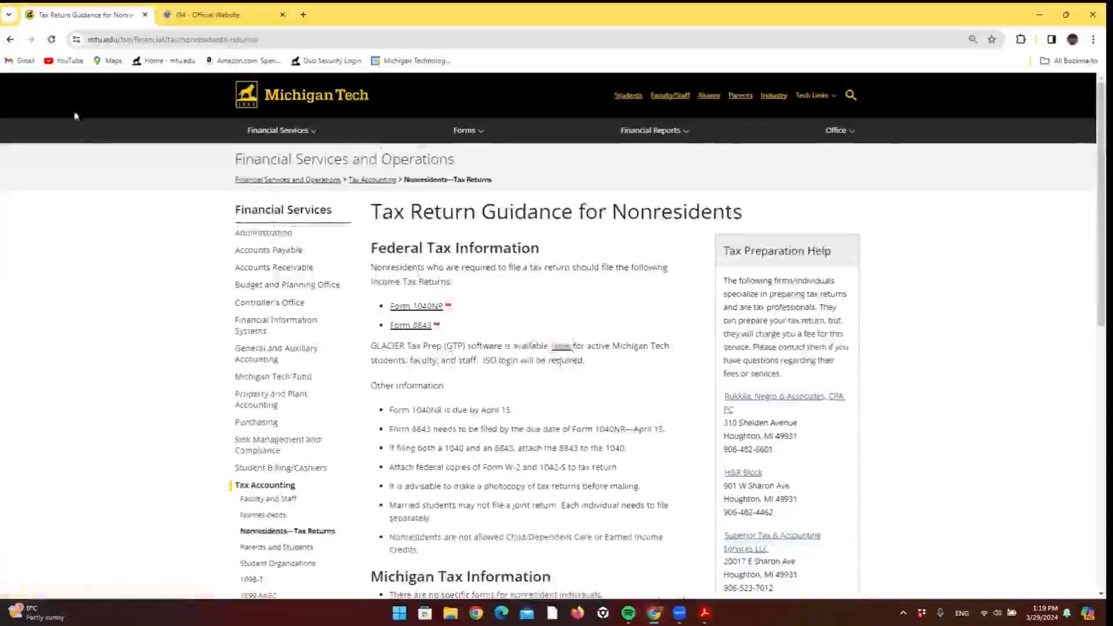
click(561, 346)
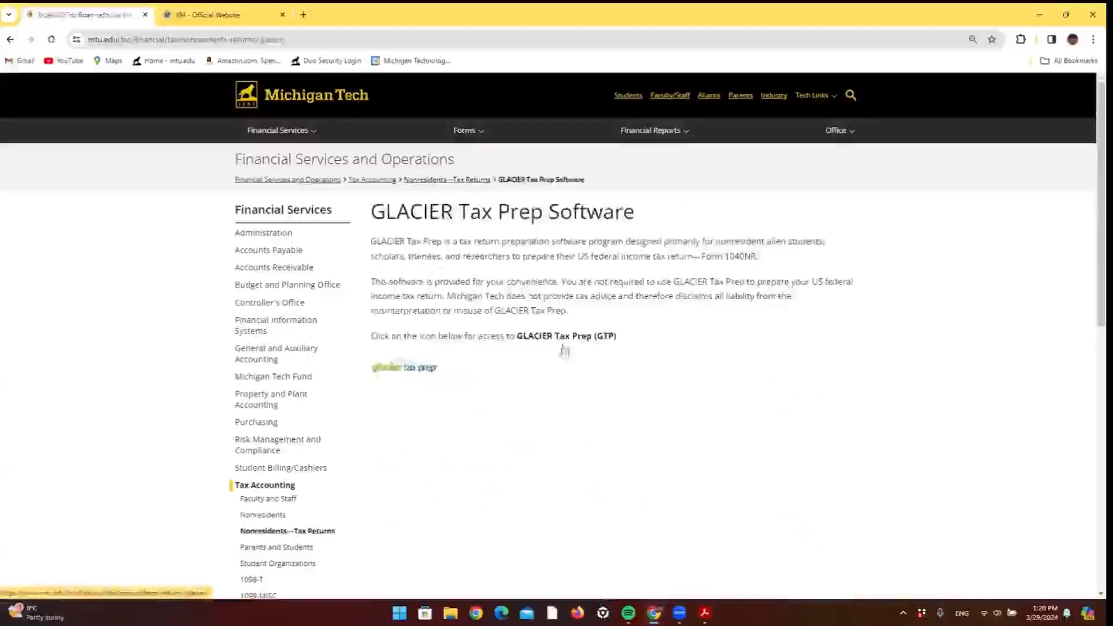
click(400, 367)
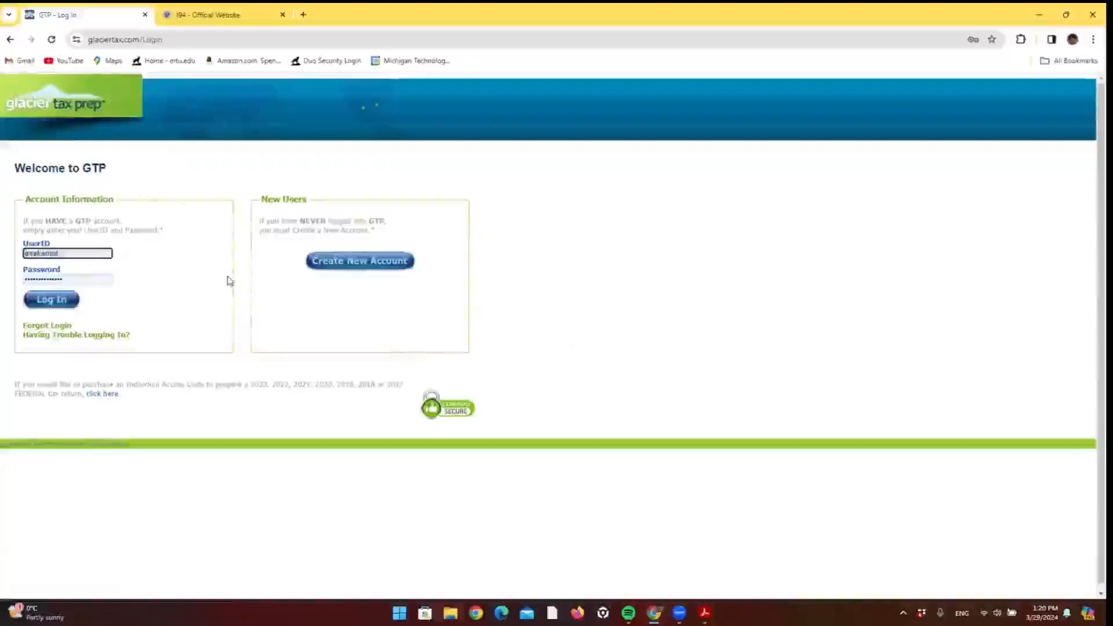
- Look over the required fields of the new GTP account form, then leave it without creating an account
click(357, 263)
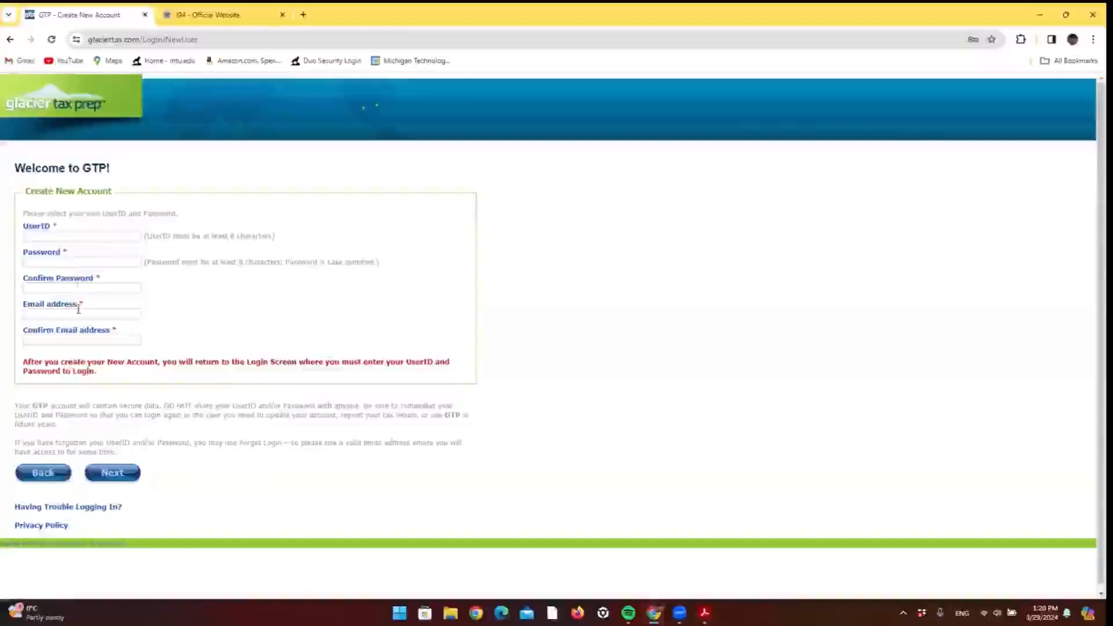
click(33, 315)
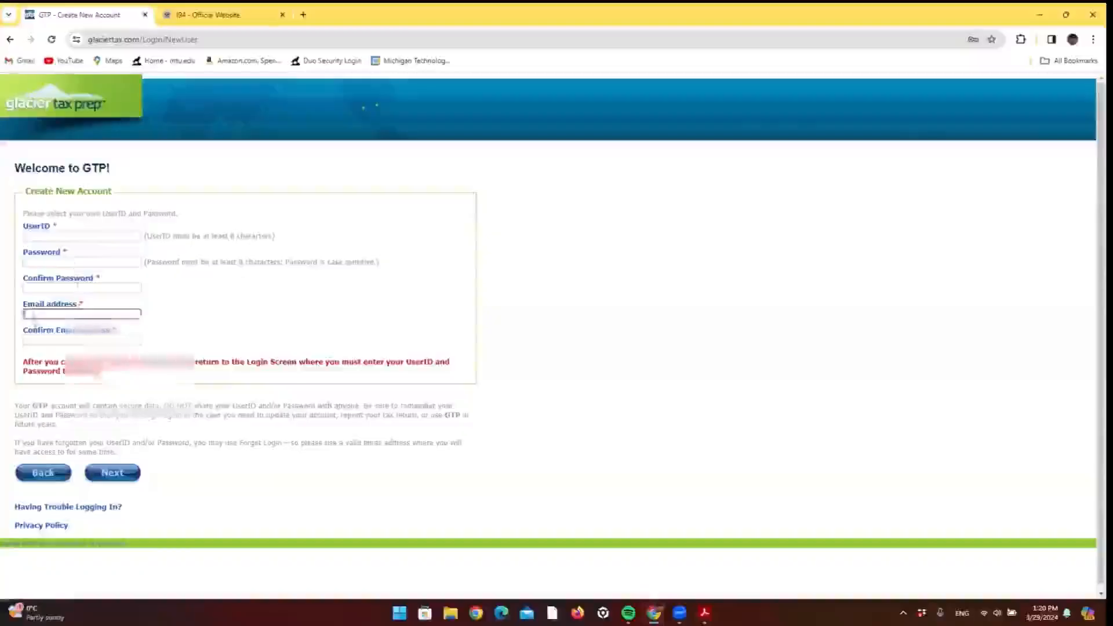
click(26, 359)
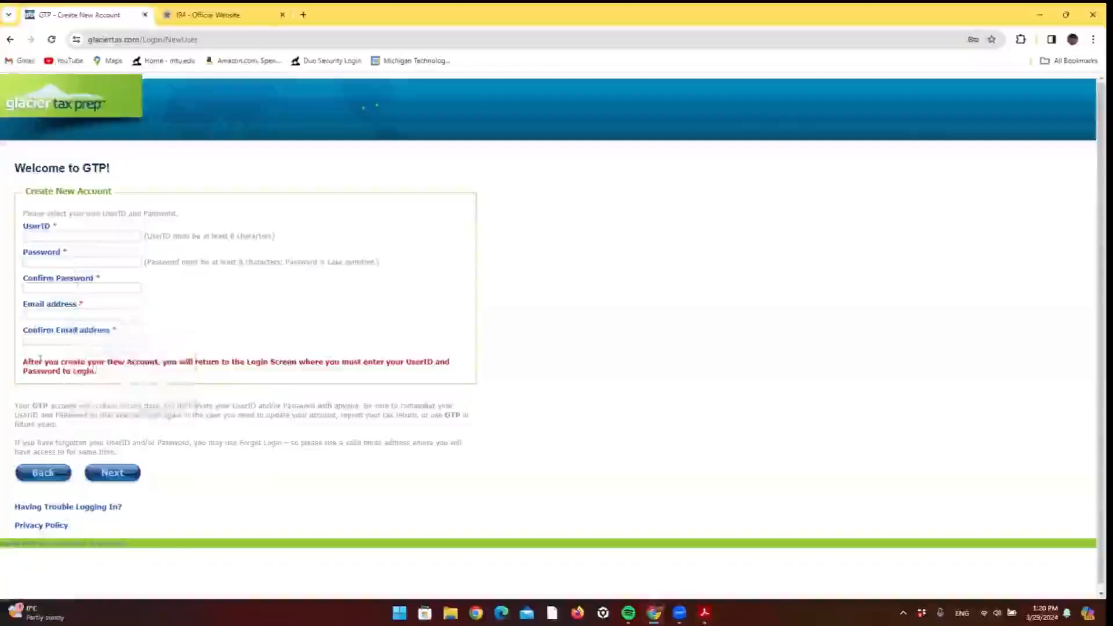
click(11, 39)
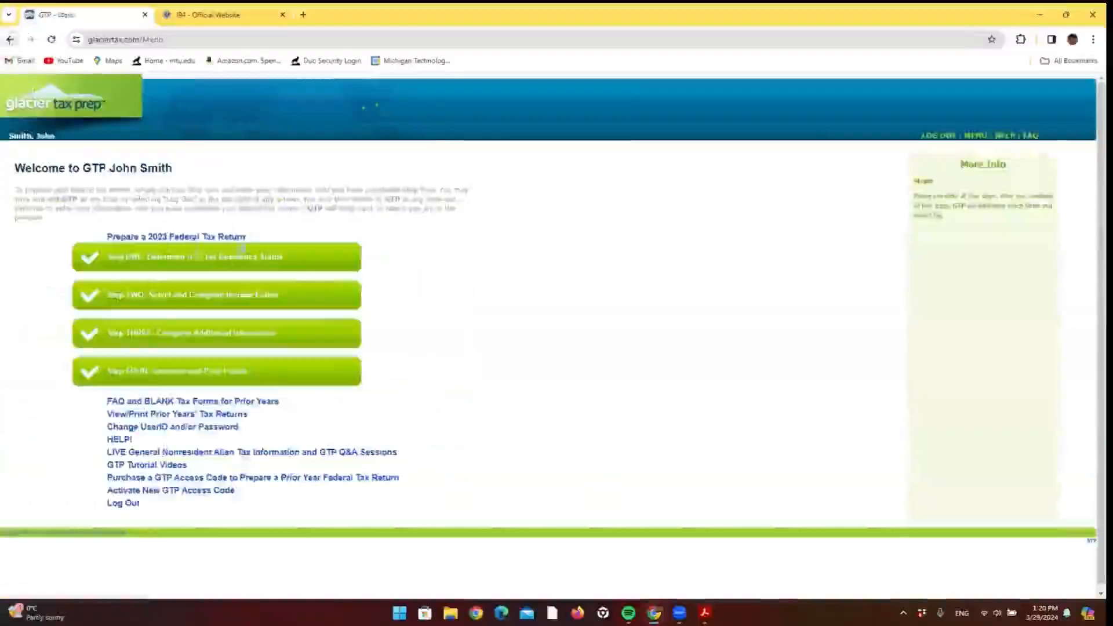
- Start Step One of the 2023 federal tax return, review the personal information with its help notes, and continue
click(161, 265)
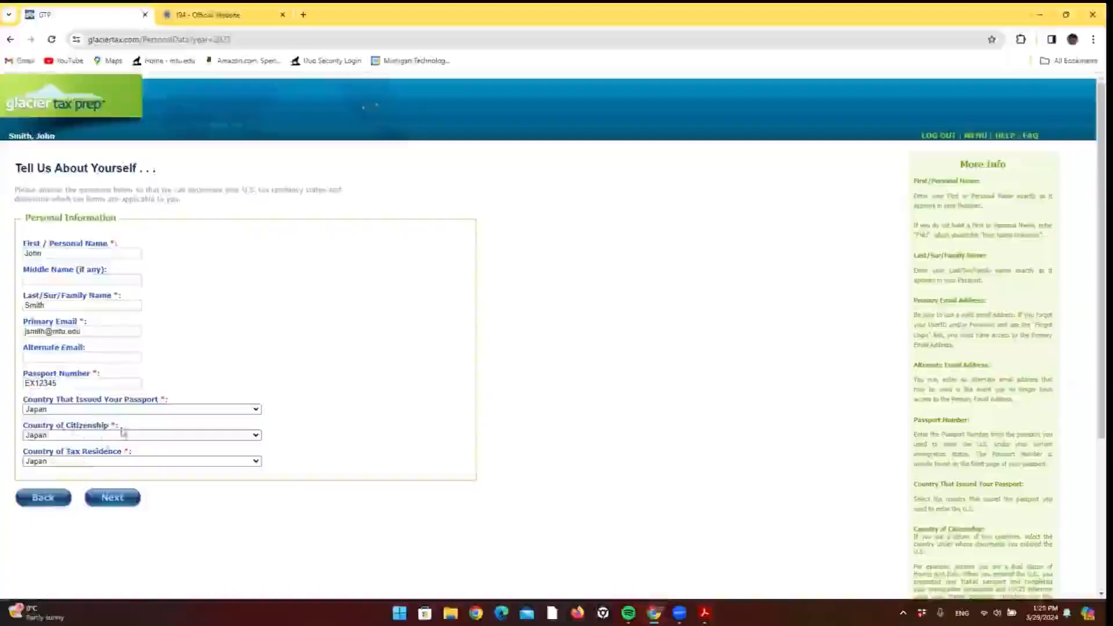
scroll(748, 461, down, 1)
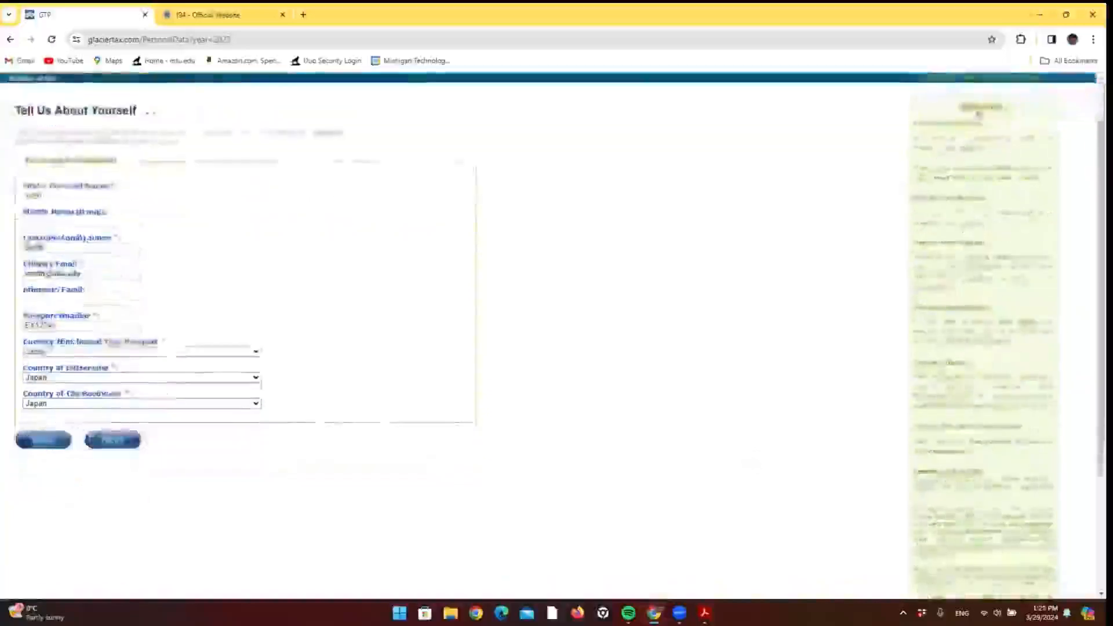
drag(978, 114, 1034, 553)
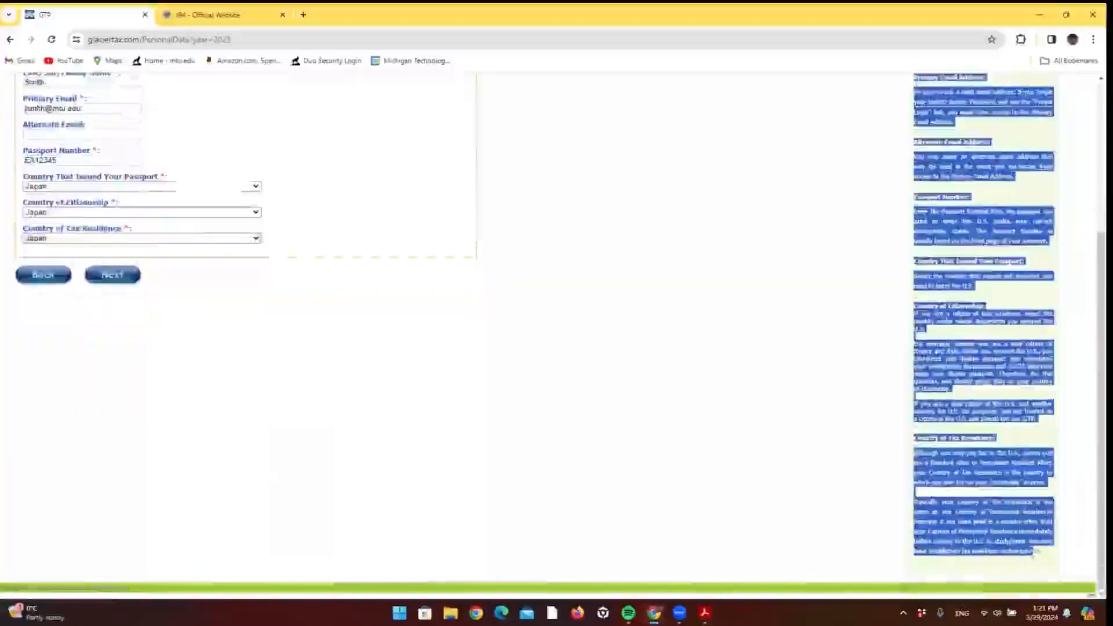
scroll(701, 458, up, 4)
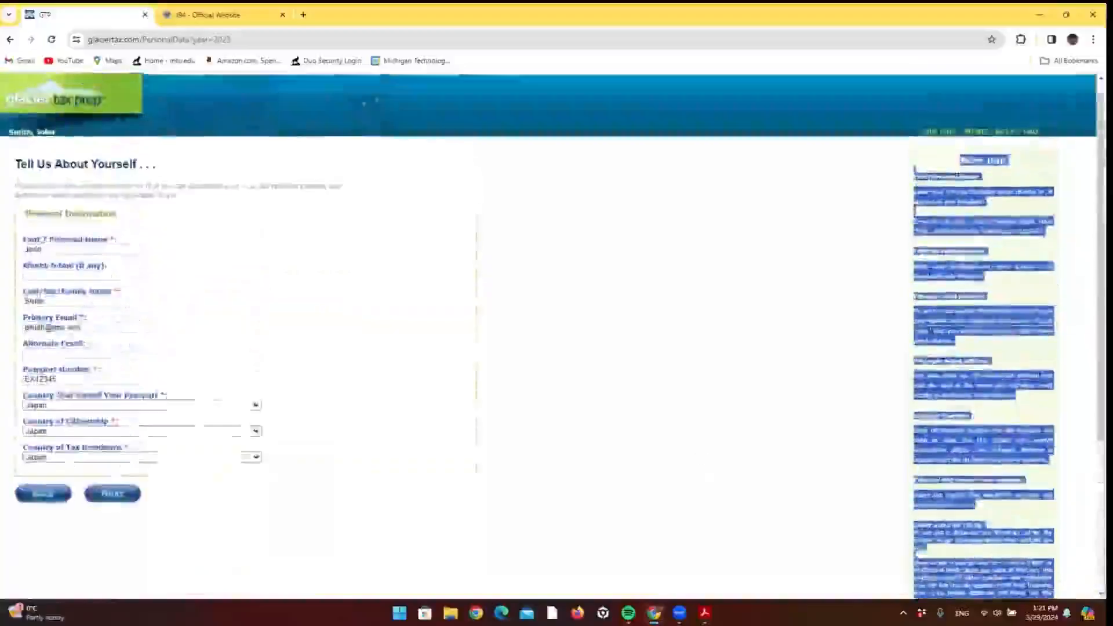
click(88, 497)
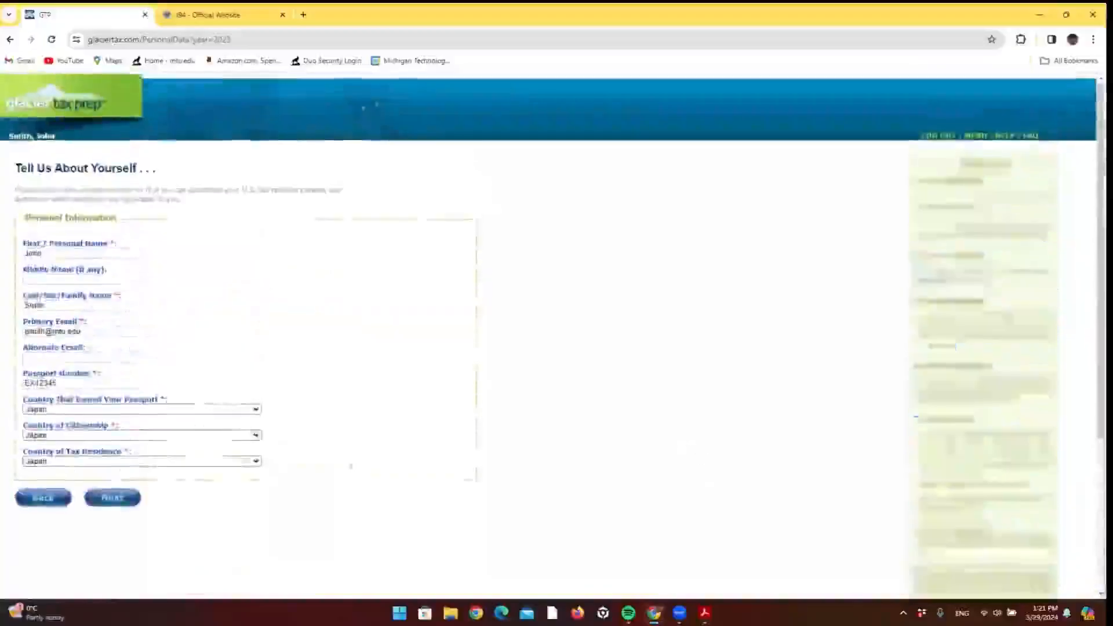
click(122, 501)
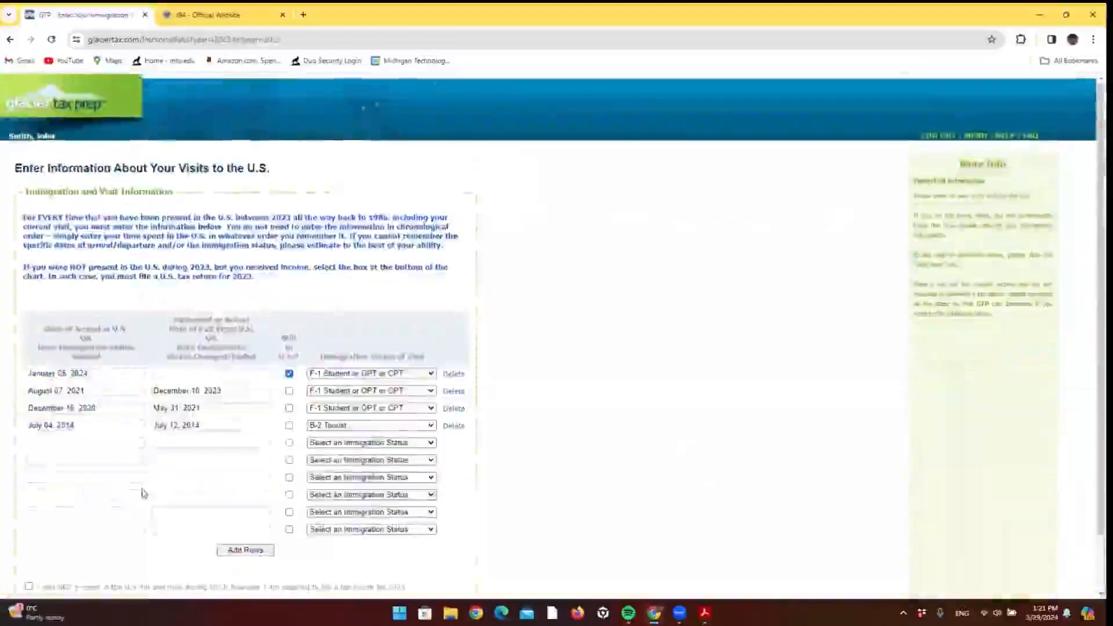
- Review the U.S. visit entries and look through the traveler services on the official I-94 website
scroll(145, 493, down, 1)
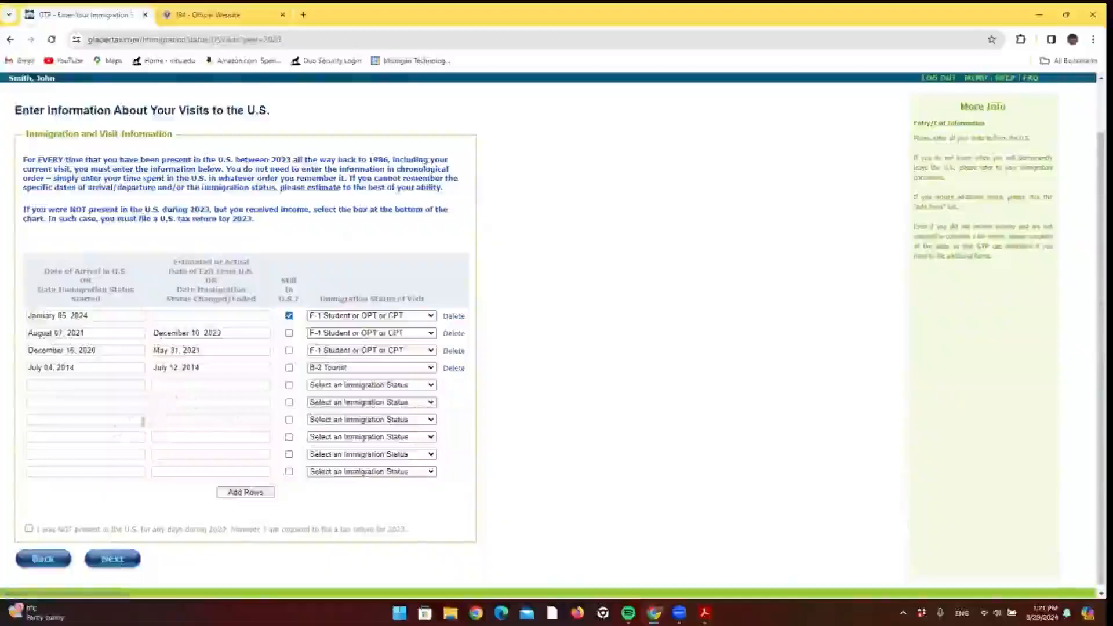
click(204, 15)
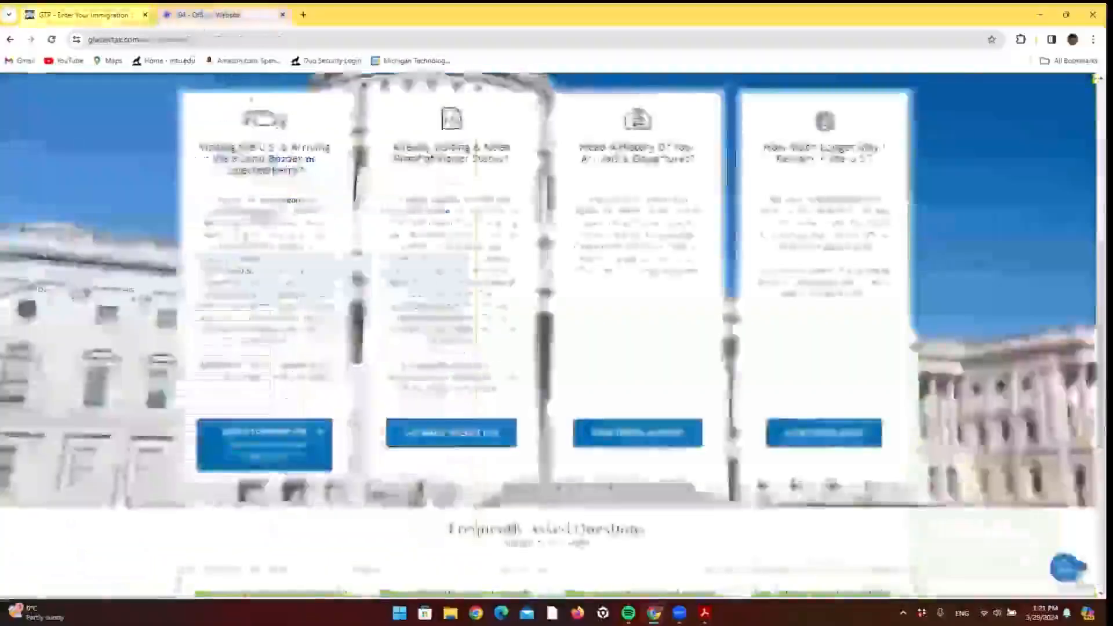
scroll(491, 341, up, 5)
scroll(491, 342, down, 4)
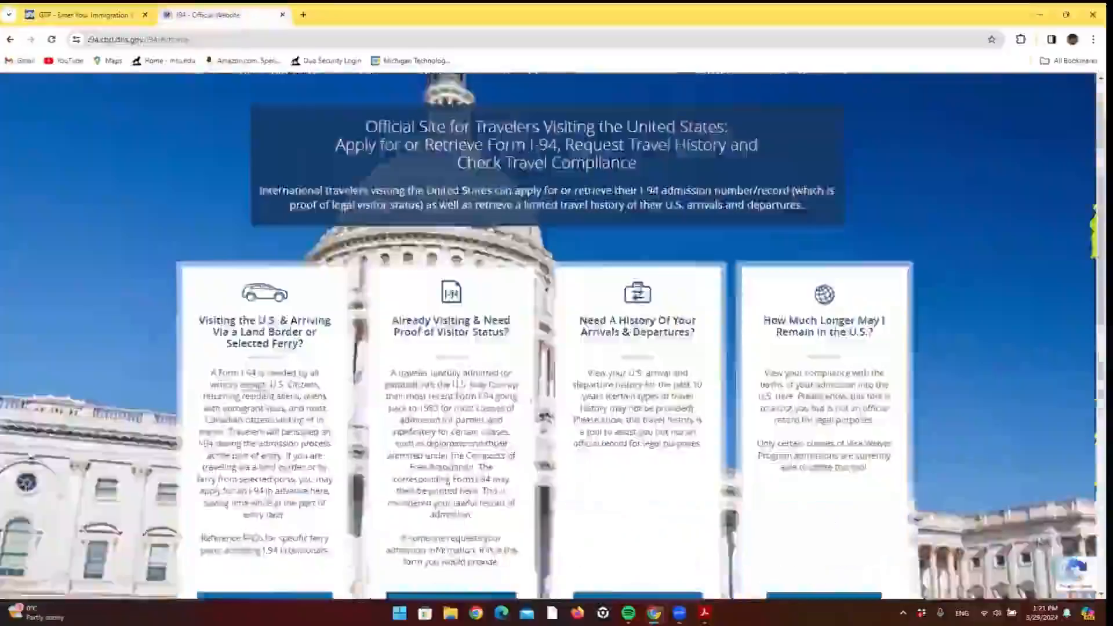
scroll(463, 406, down, 2)
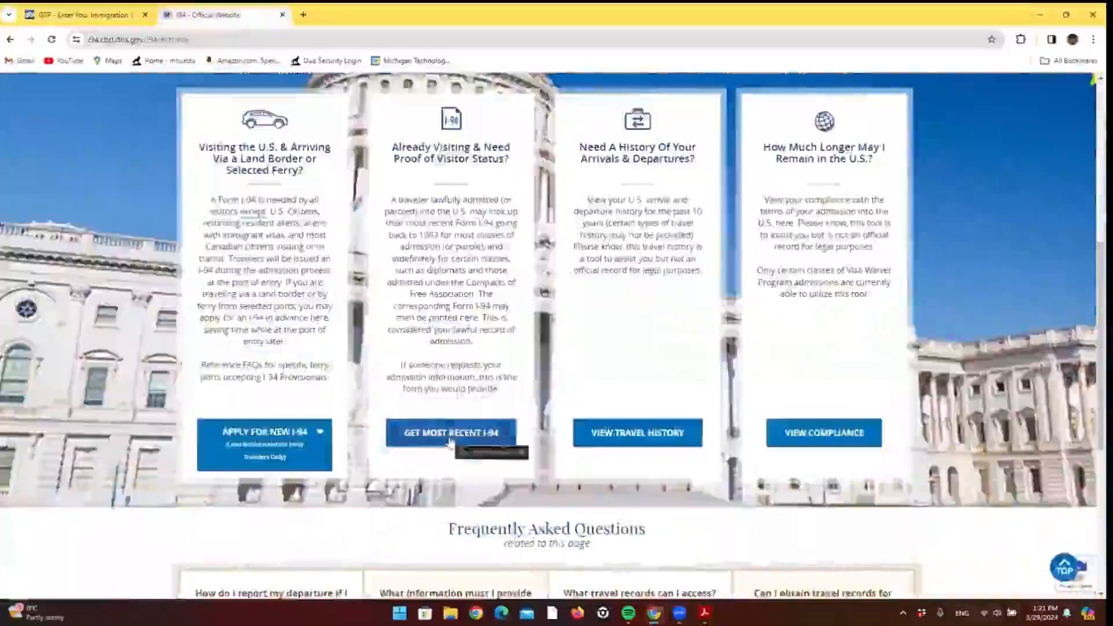
- Open the most recent I-94 lookup, accept its terms of use and look over the traveler information form
click(450, 439)
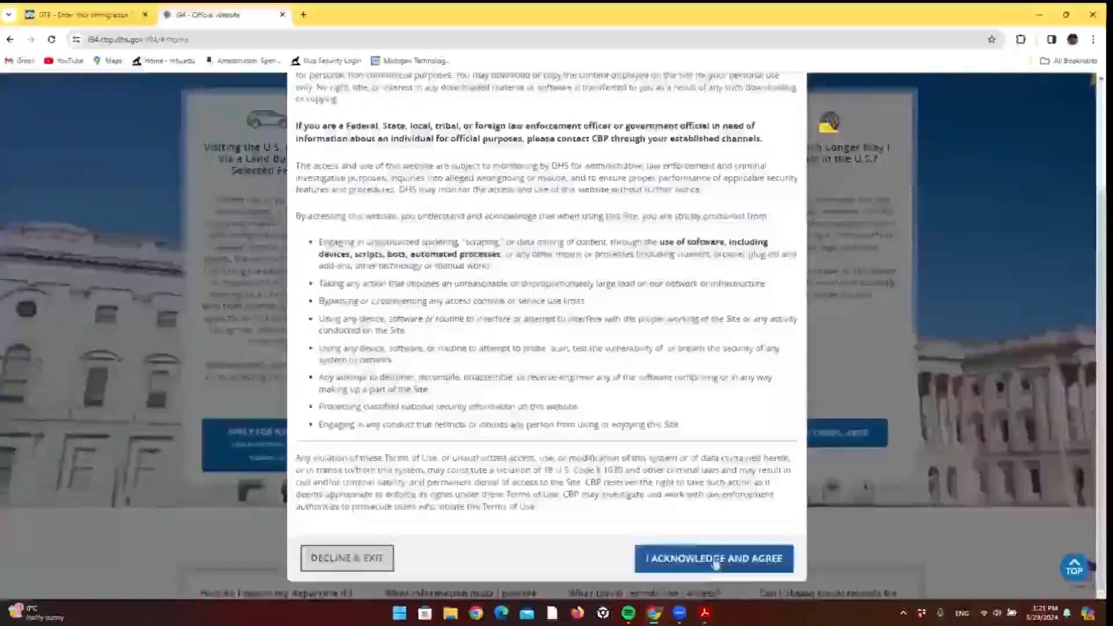
click(713, 557)
scroll(452, 348, down, 4)
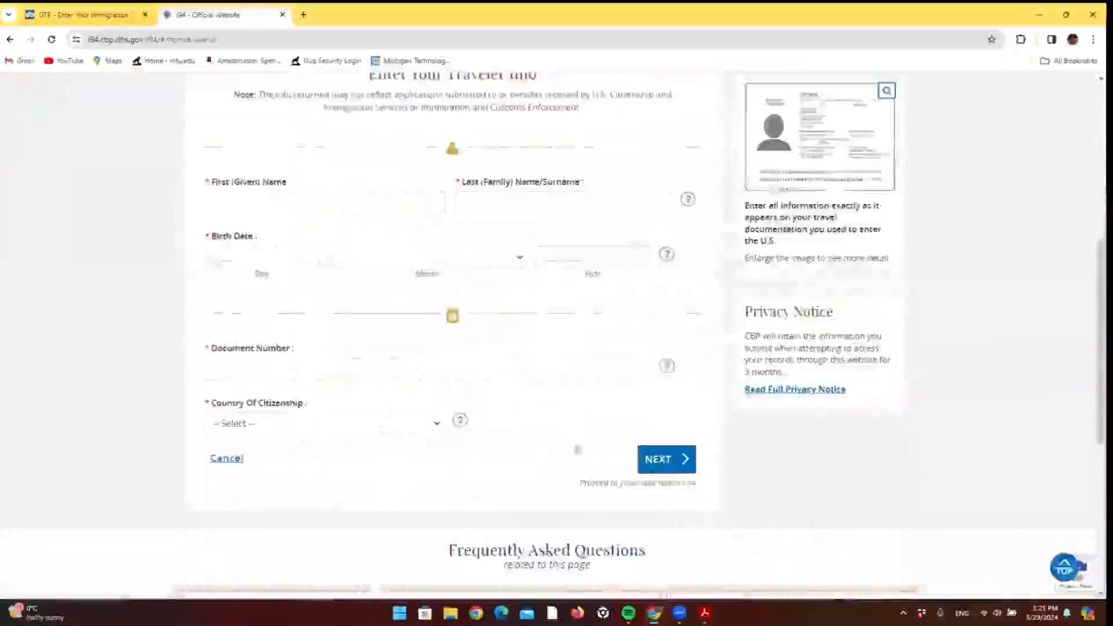
click(657, 461)
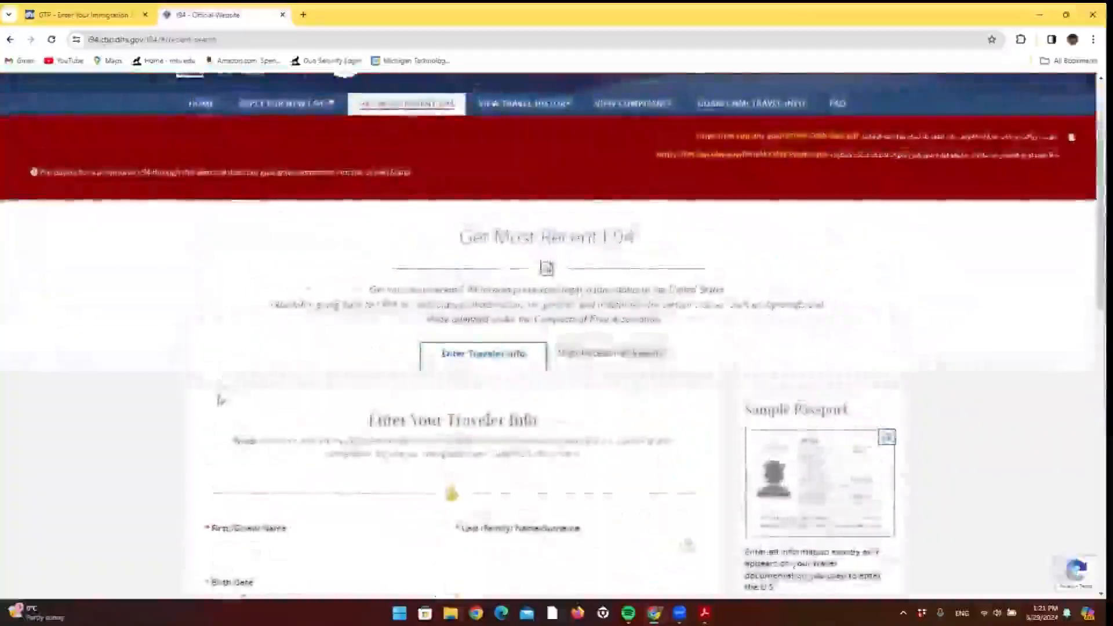
- Return to the GLACIER Tax Prep visit history and submit the listed U.S. visits to reach the Step One summary
click(91, 13)
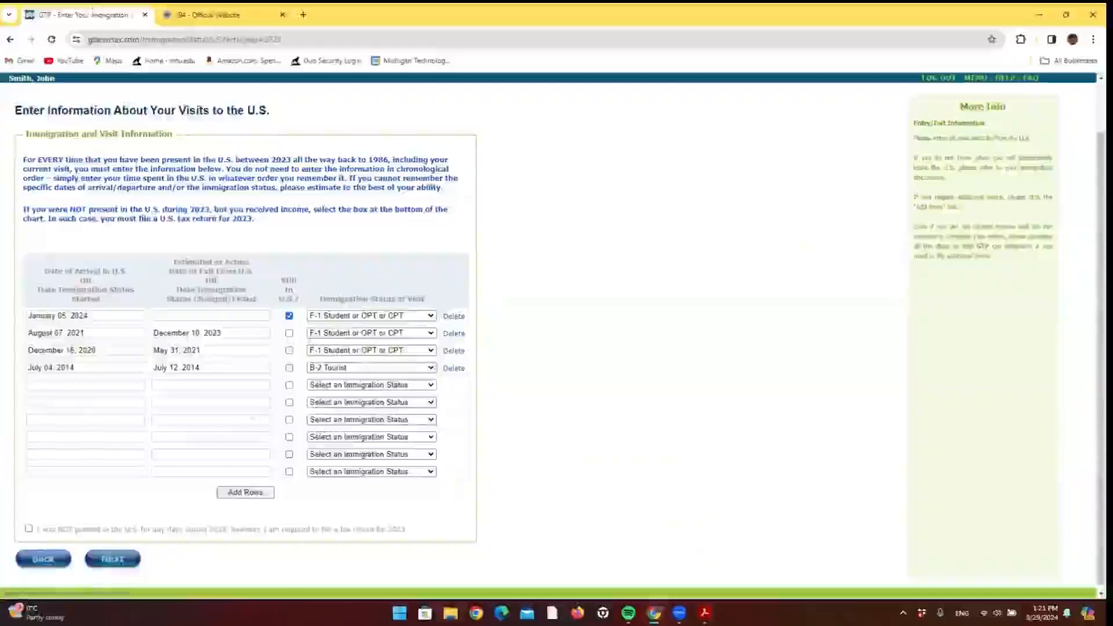
scroll(174, 475, down, 1)
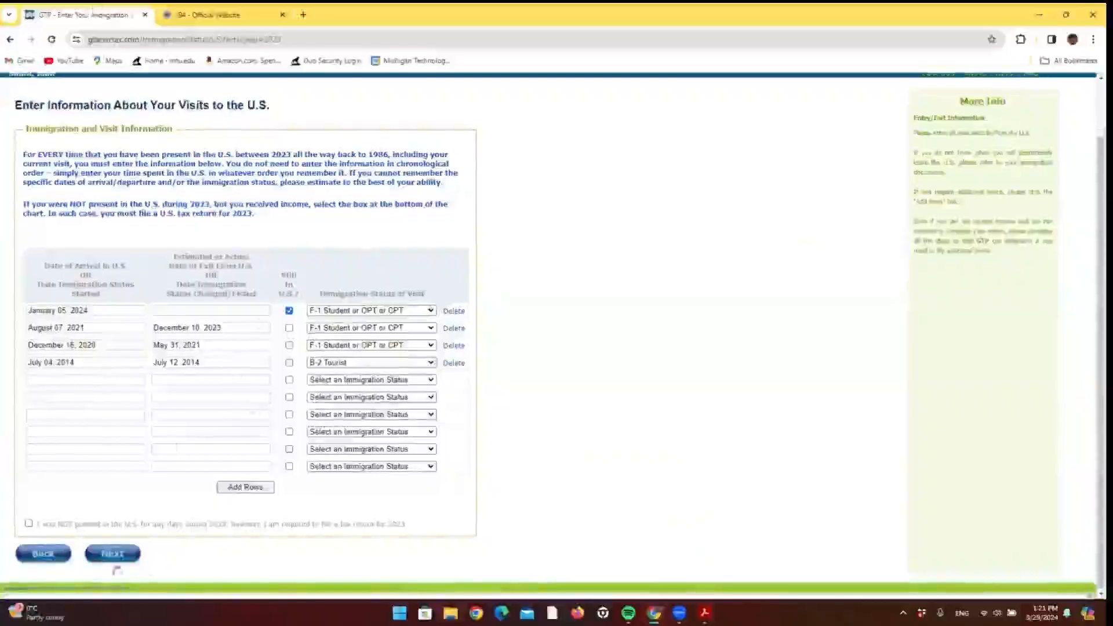
click(113, 560)
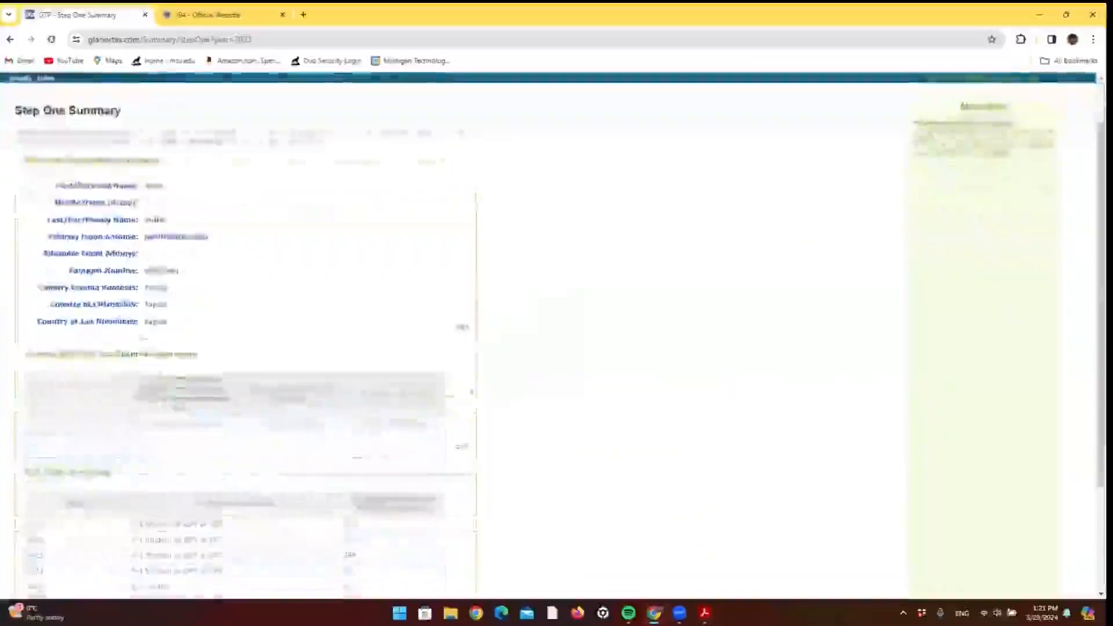
- Review the Step One summary and proceed through the U.S. tax residency determination to Step Two
scroll(336, 350, down, 3)
scroll(384, 385, up, 3)
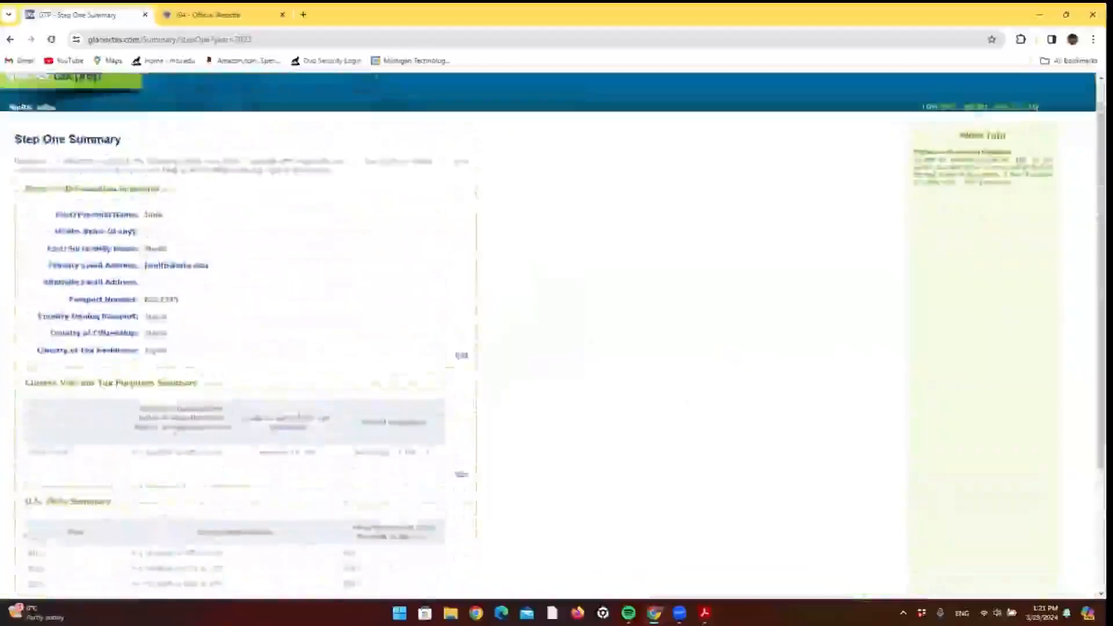
scroll(260, 488, down, 3)
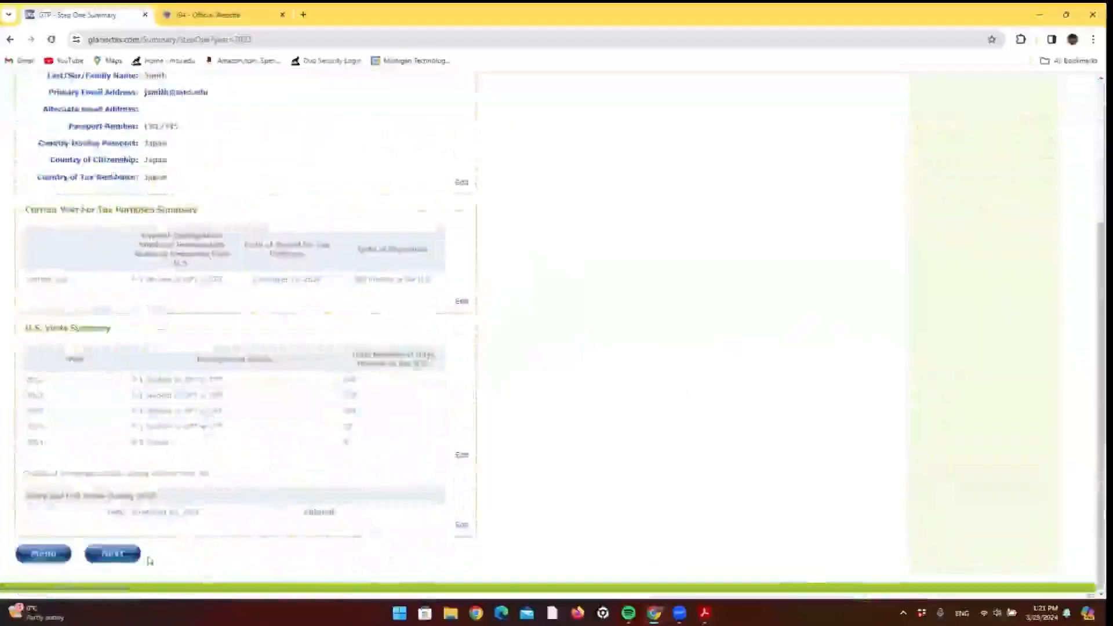
click(114, 555)
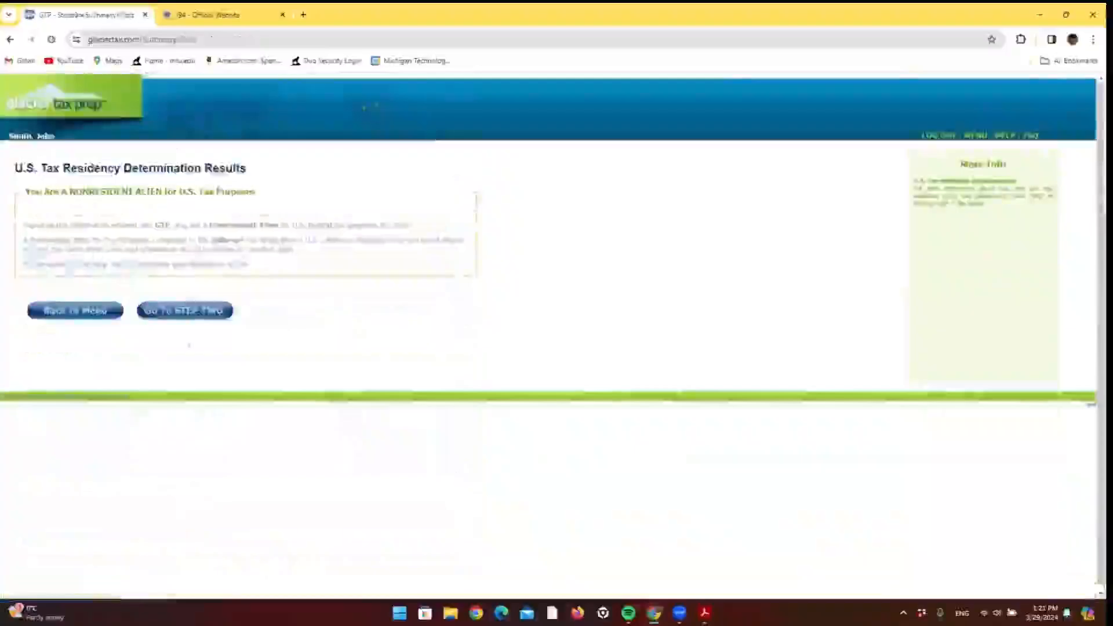
click(186, 314)
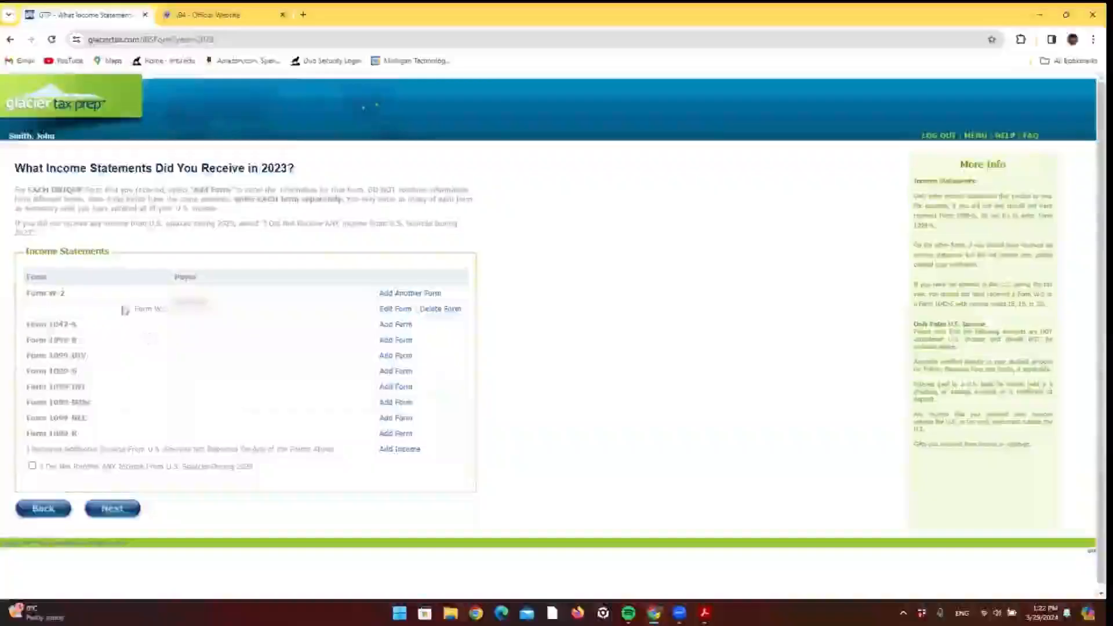
- Try to add another blank 2023 Form W-2 with College or University as the institution type
drag(123, 309, 226, 317)
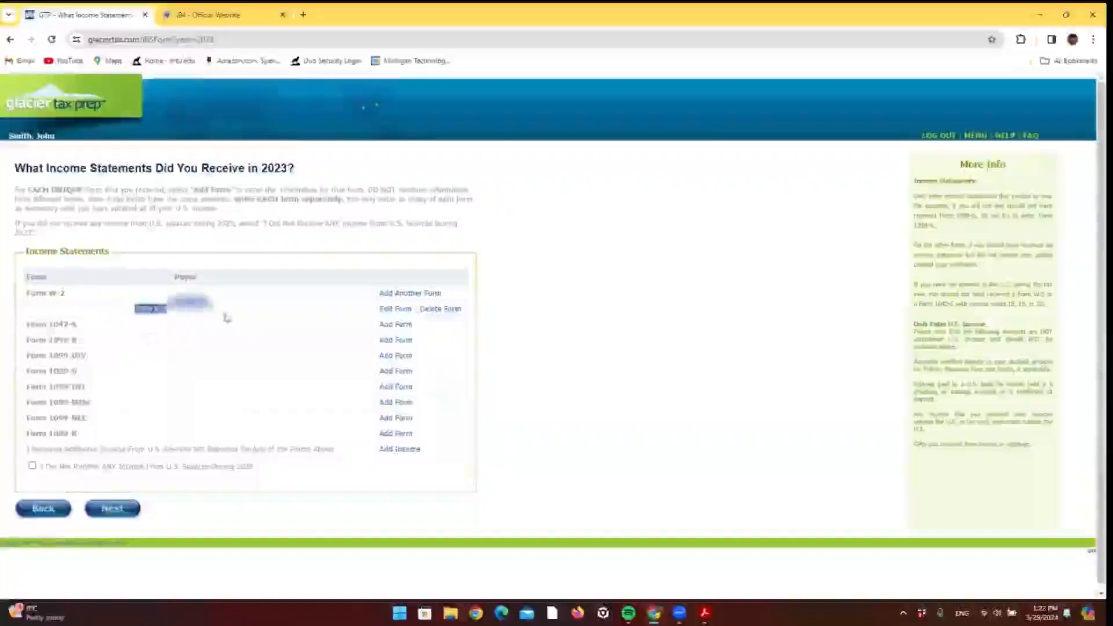
click(246, 318)
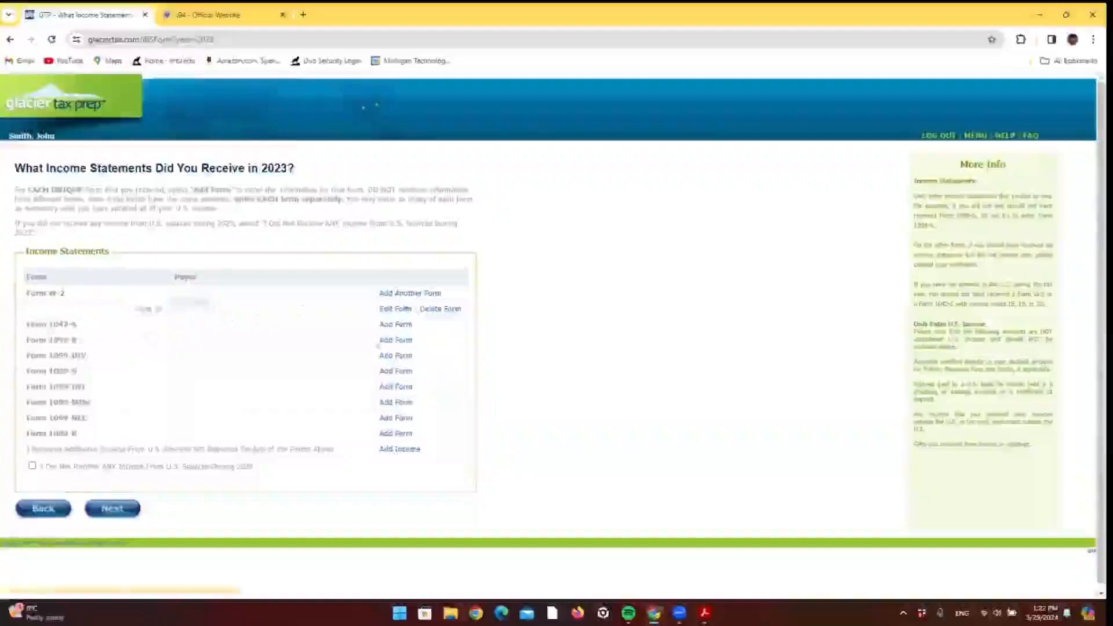
click(390, 293)
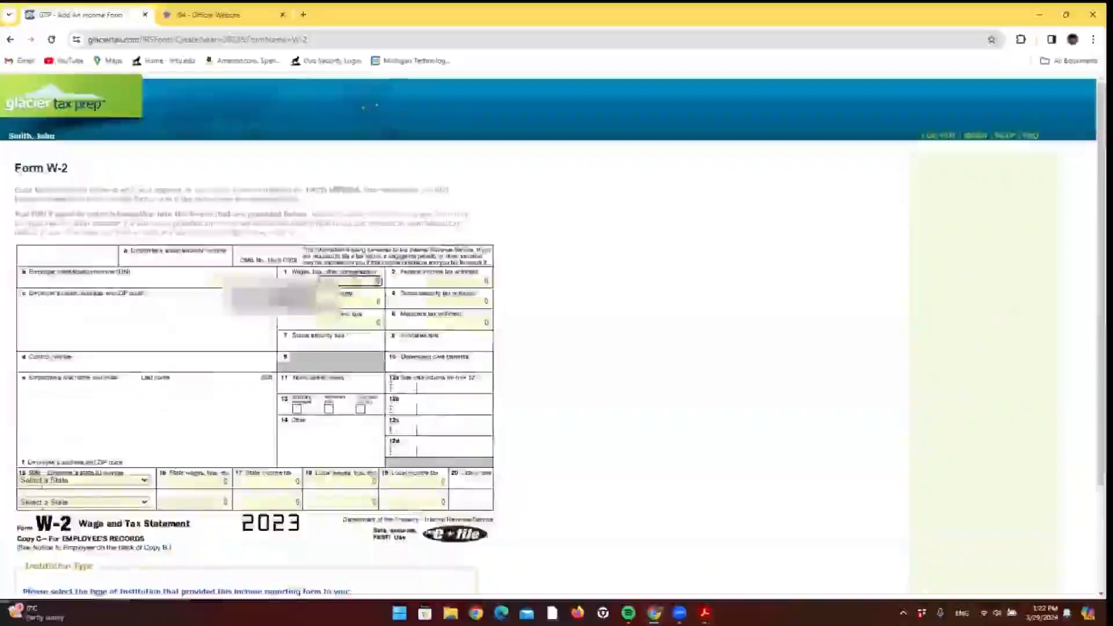
scroll(348, 421, down, 2)
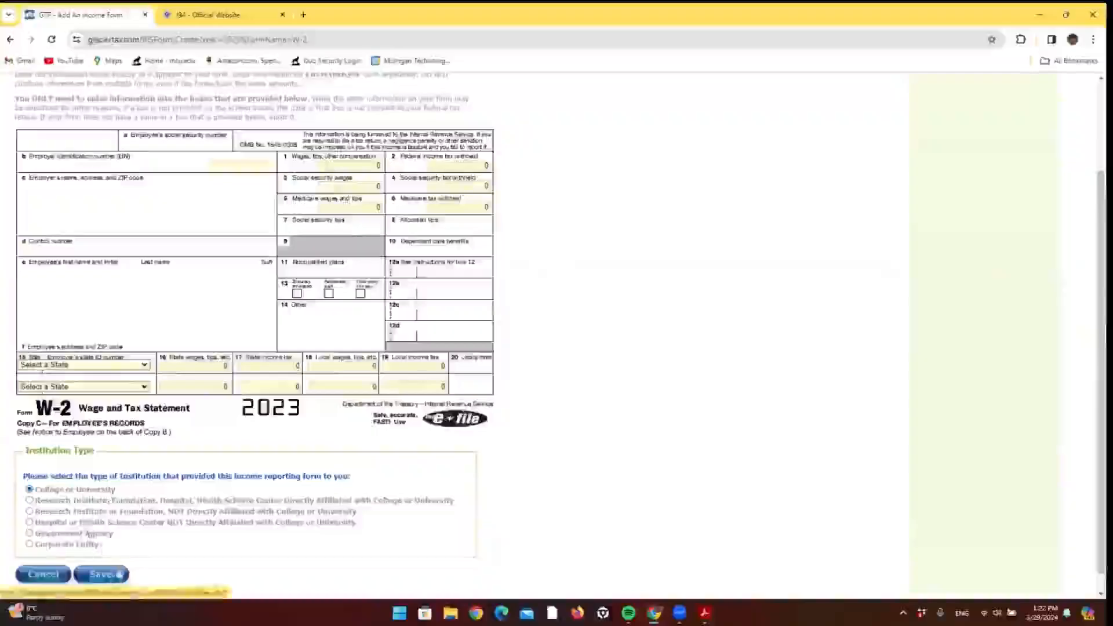
click(101, 574)
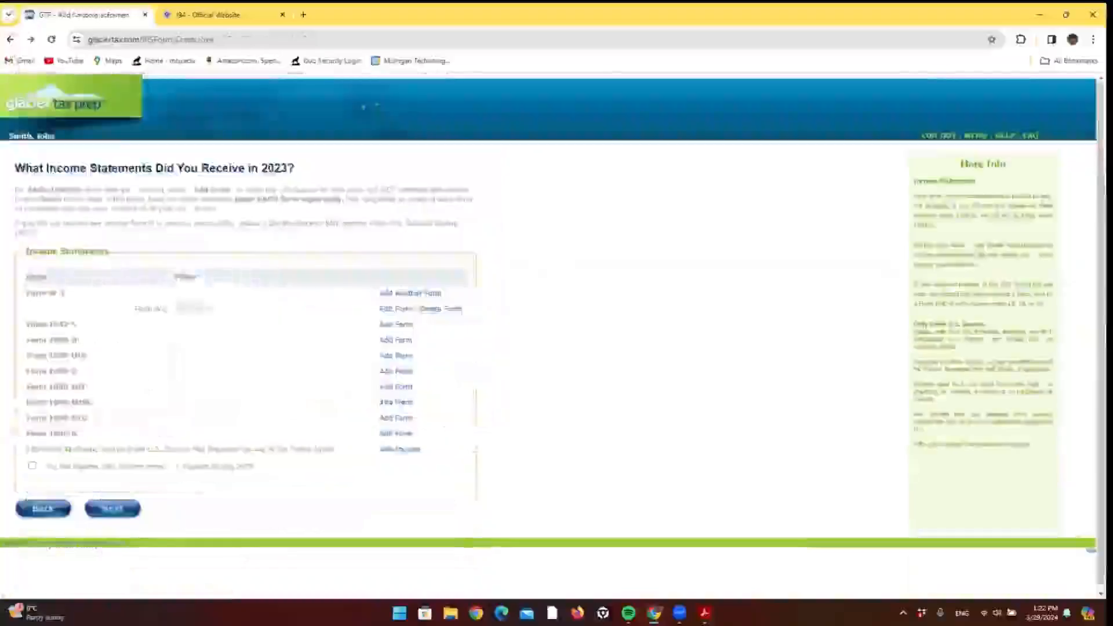
- Continue from the income statements through the tax treaty verification and U.S. income summary to Step Three
click(112, 509)
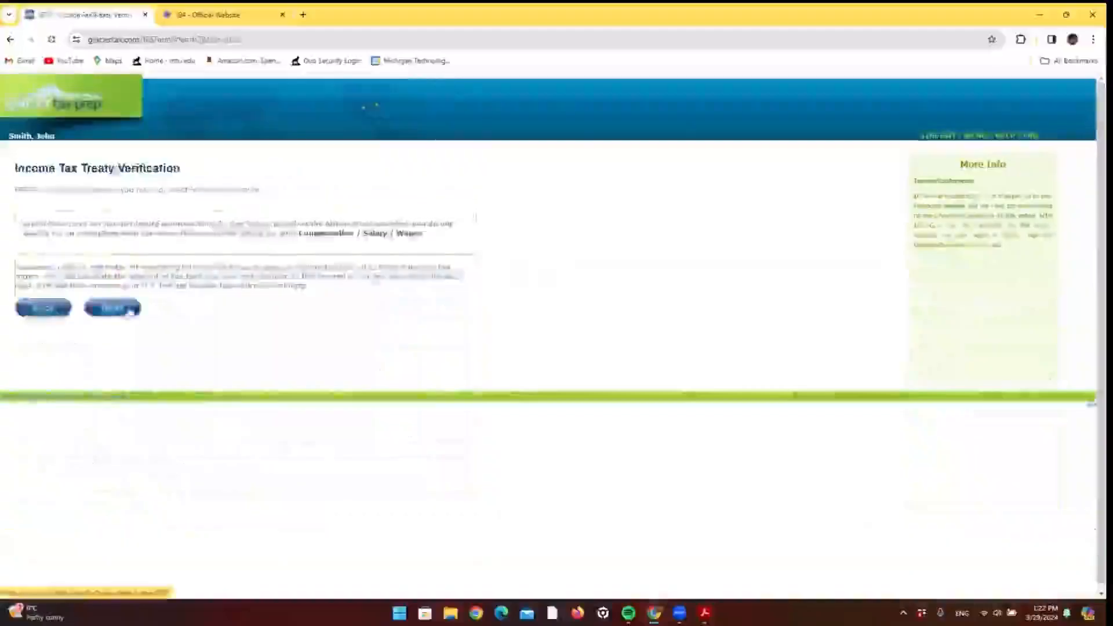
click(128, 309)
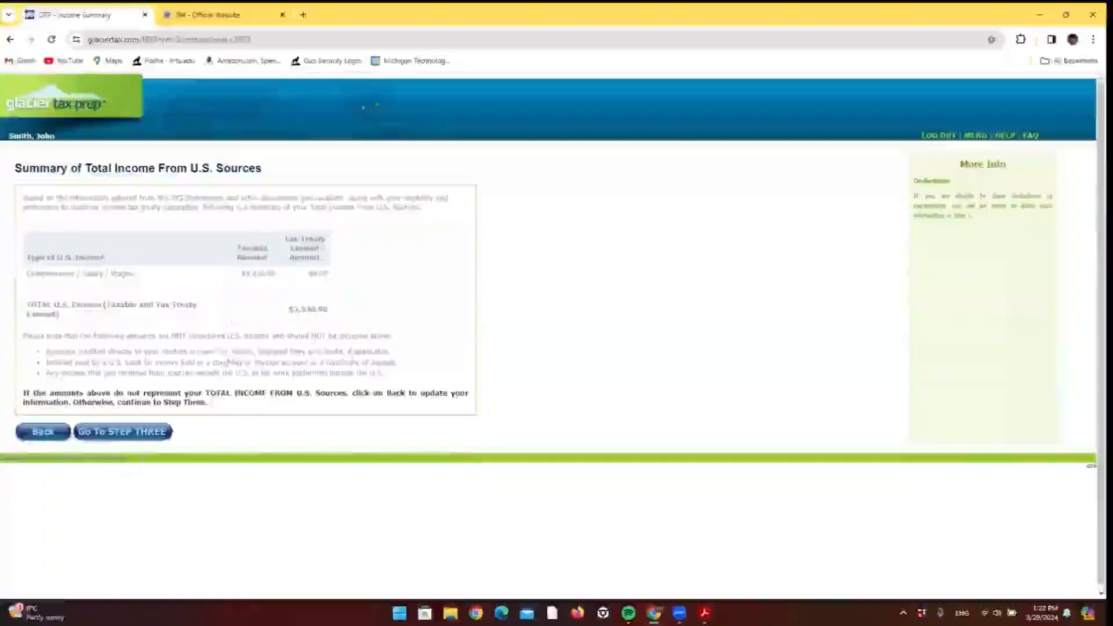
click(131, 434)
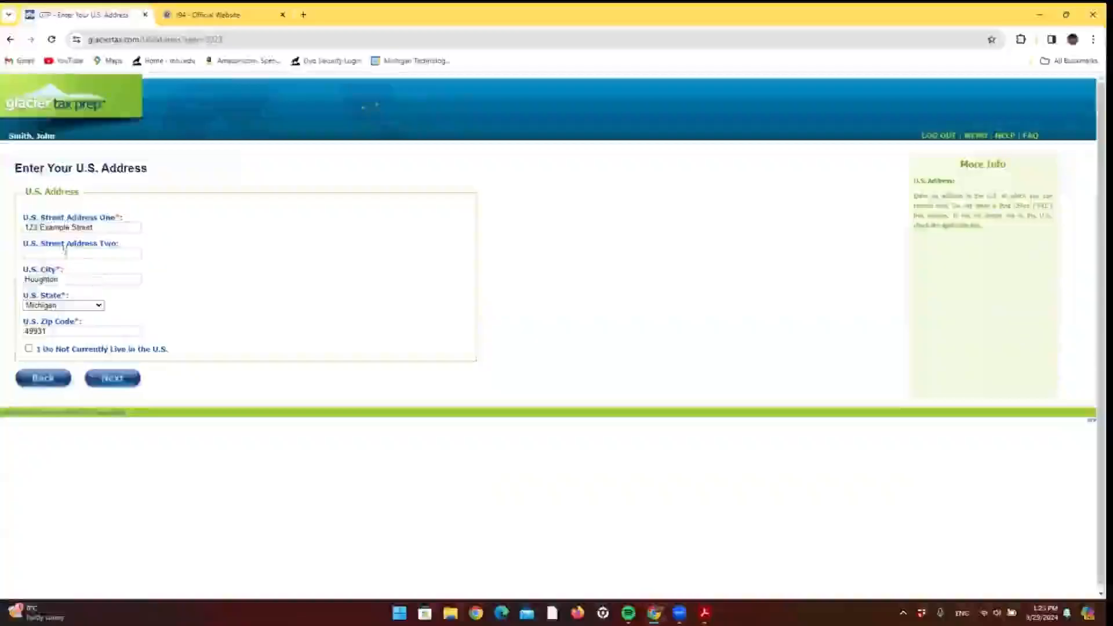
- Submit the prefilled U.S. address, home-country address, taxpayer identification number and Single marital status
click(134, 381)
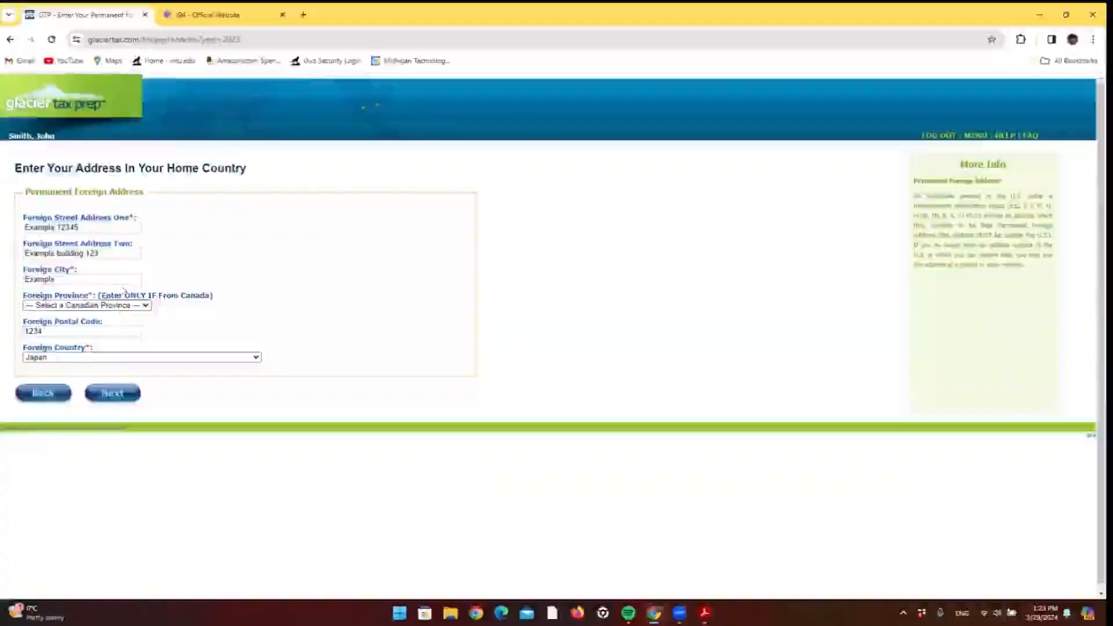
click(107, 399)
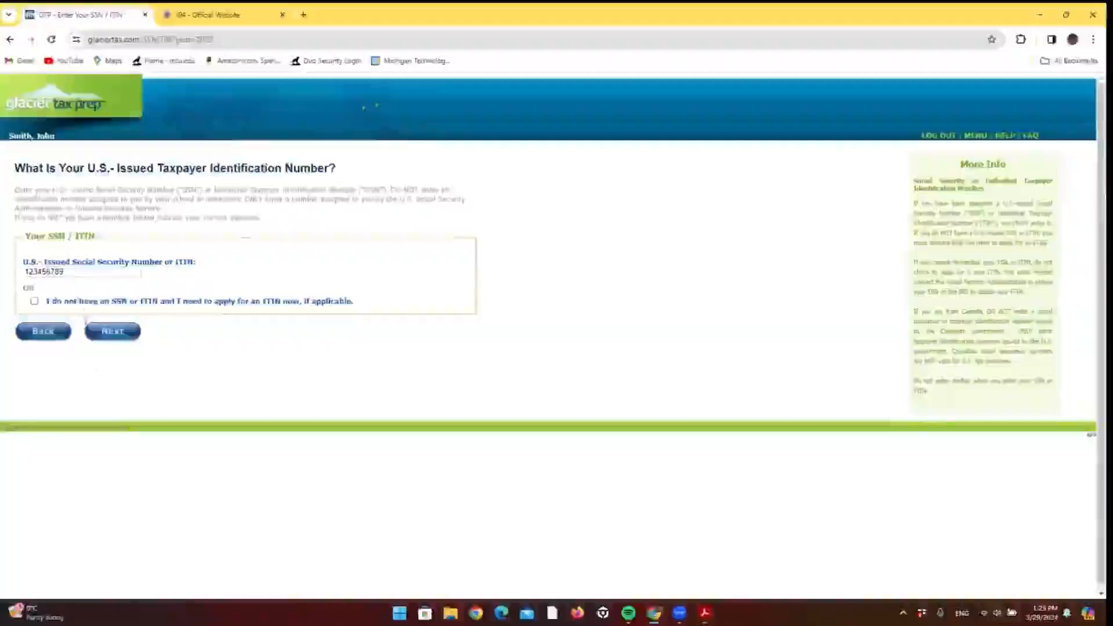
click(94, 334)
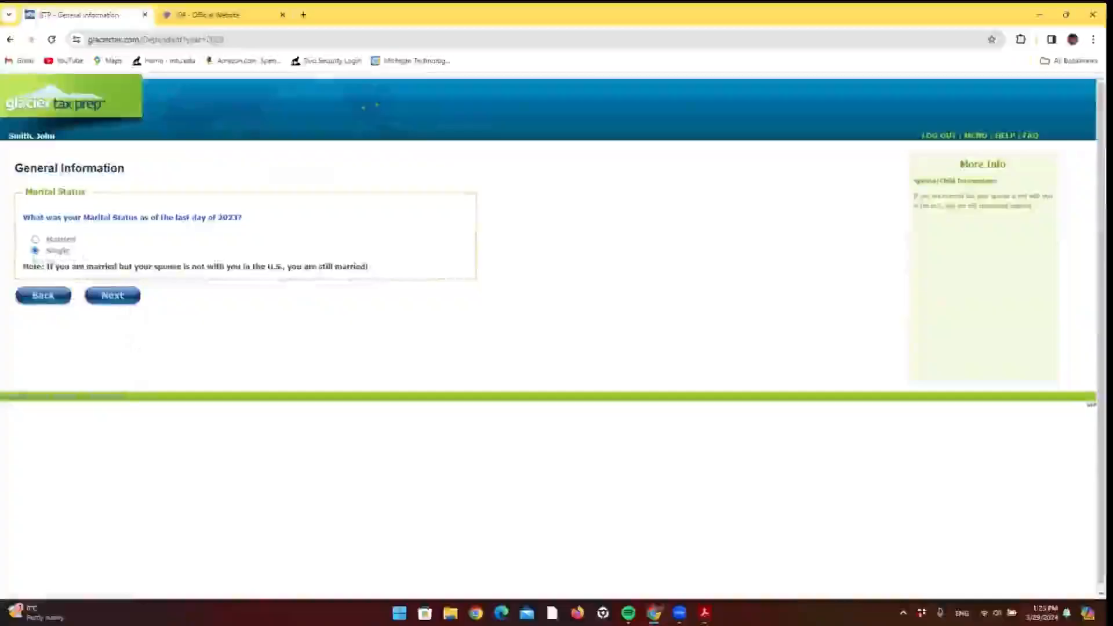
click(116, 297)
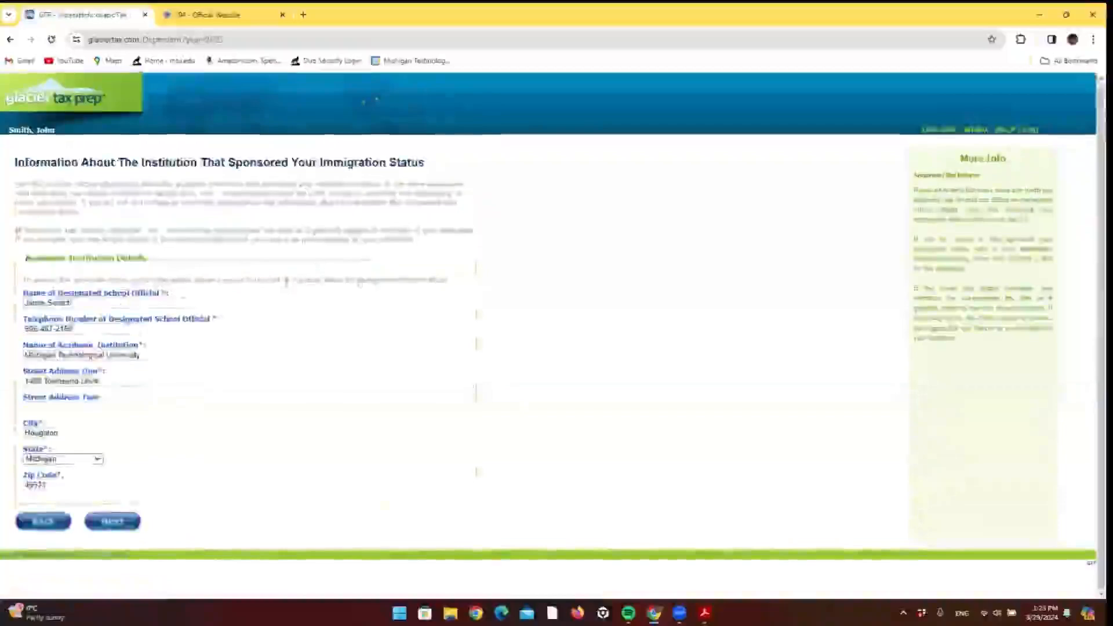
- Review and submit the sponsoring academic institution's details, and answer No to having paid U.S. student loan interest in 2023
drag(357, 281, 452, 286)
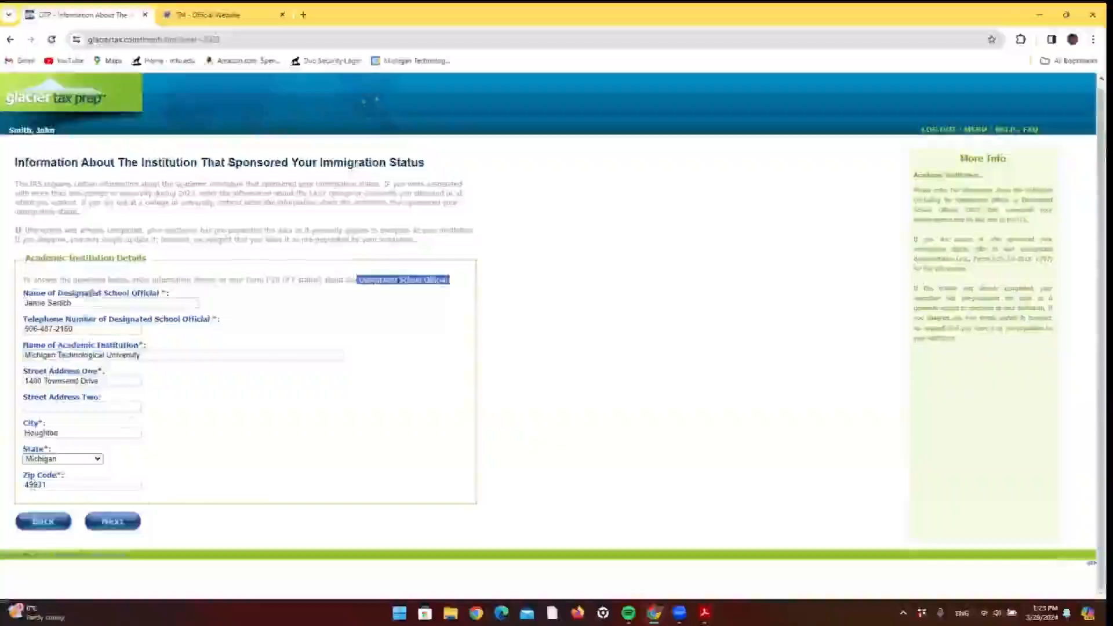
key(Tab)
key(Tab)
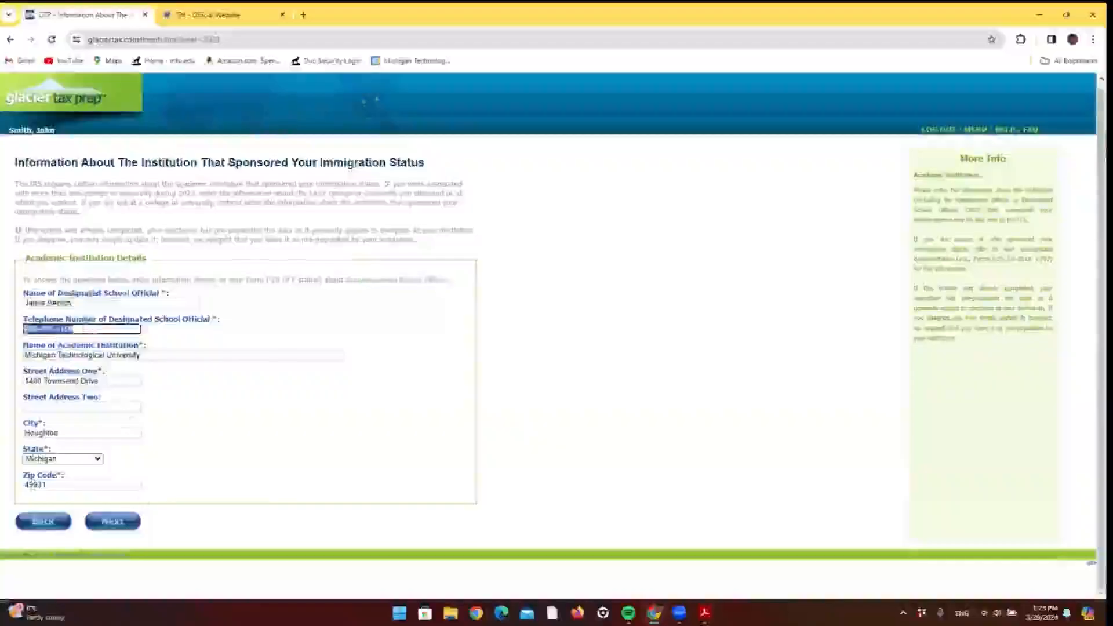
key(Tab)
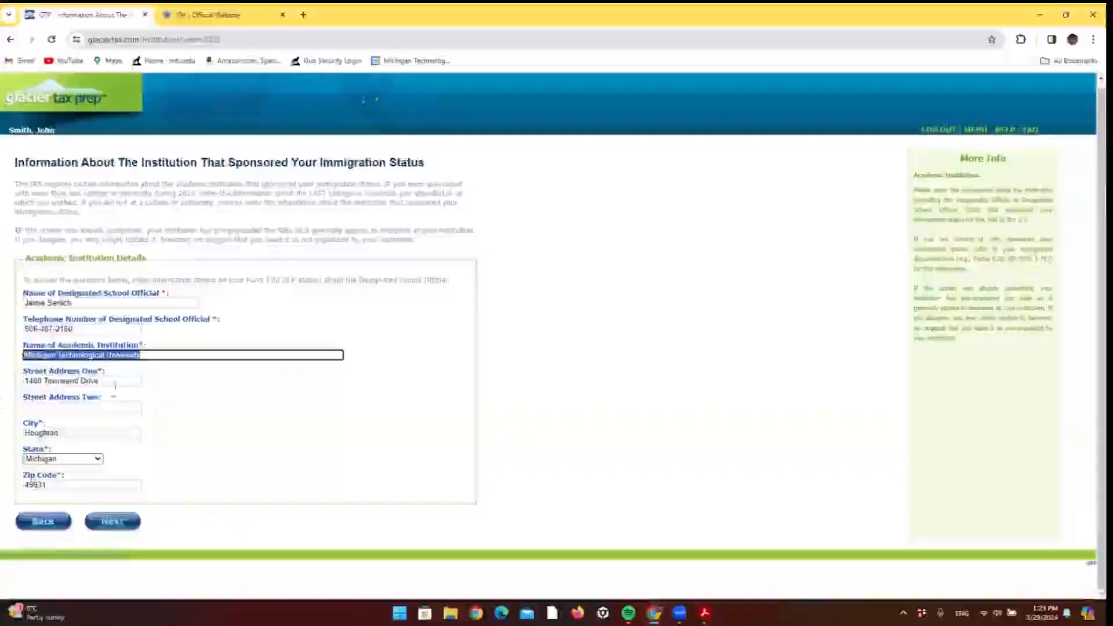
key(Tab)
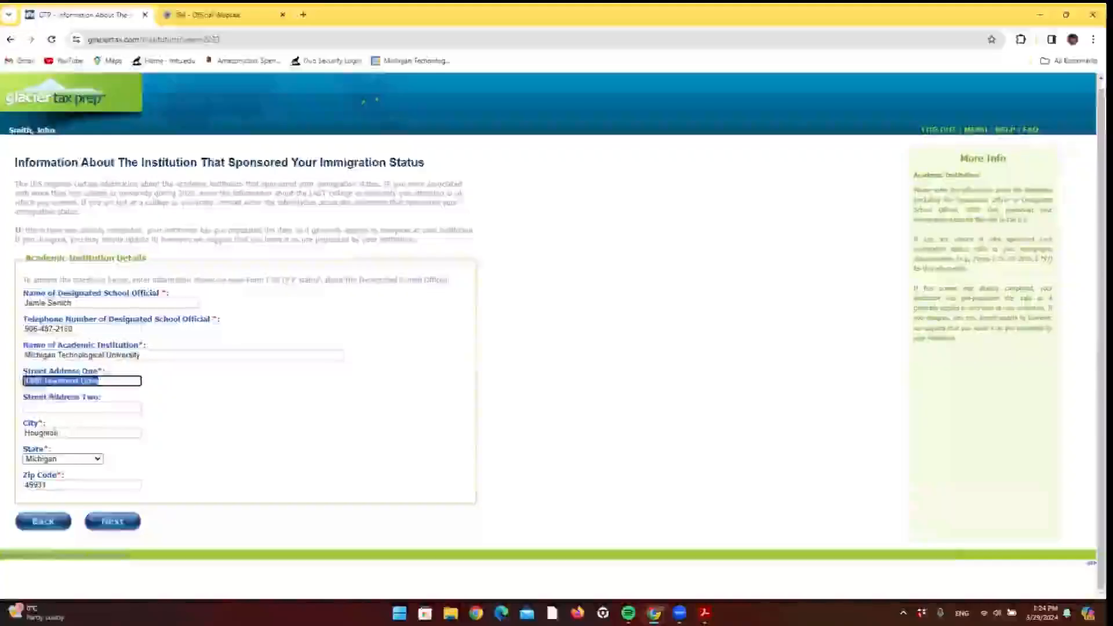
click(66, 434)
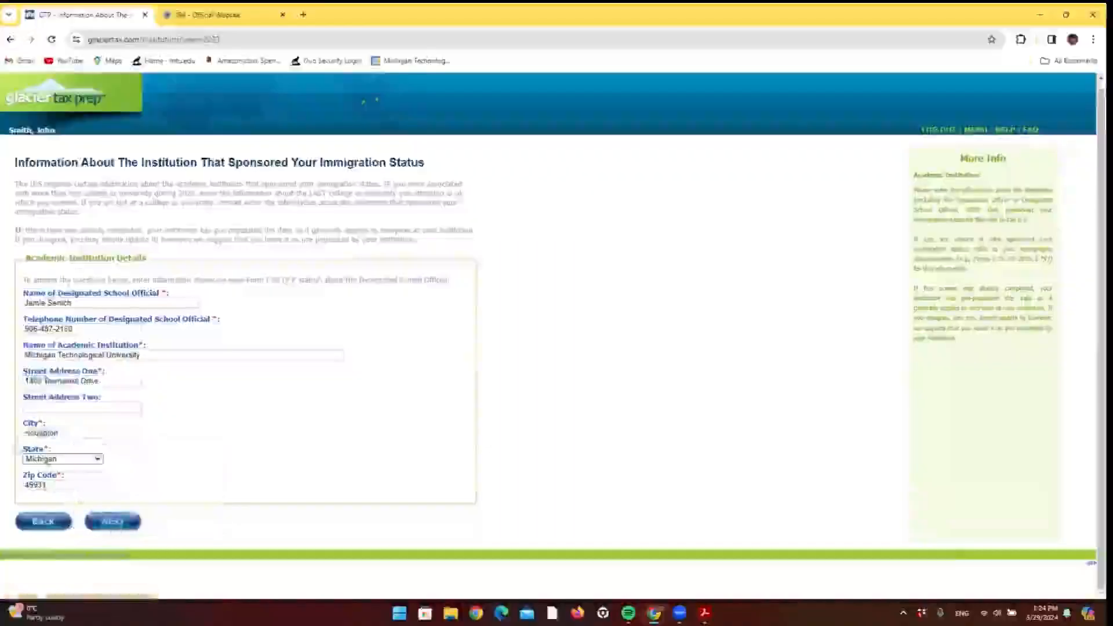
click(116, 528)
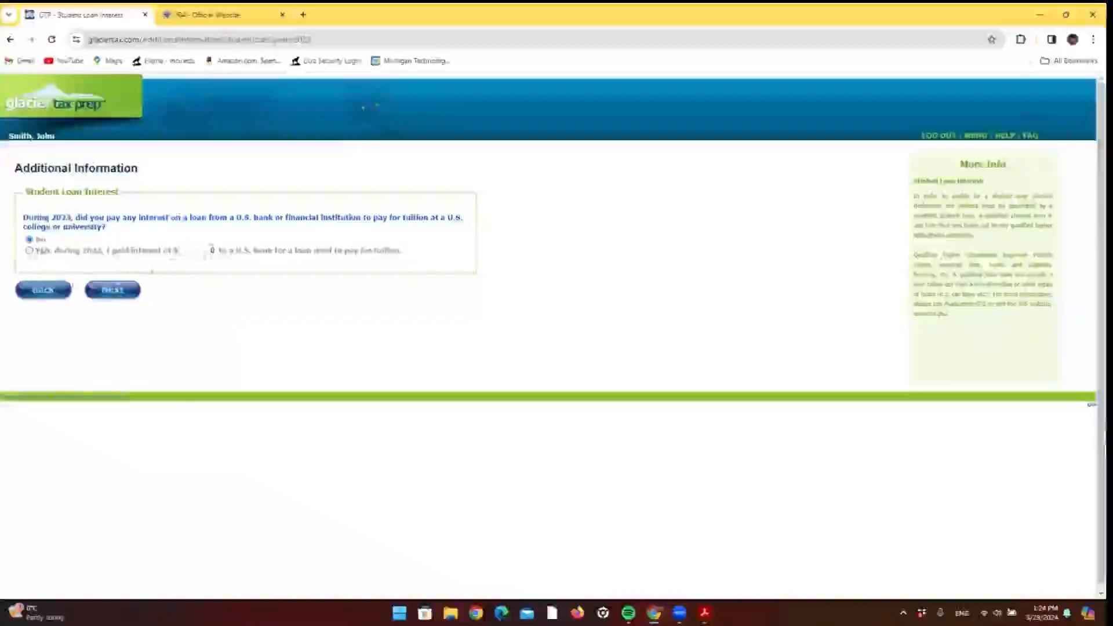
click(99, 290)
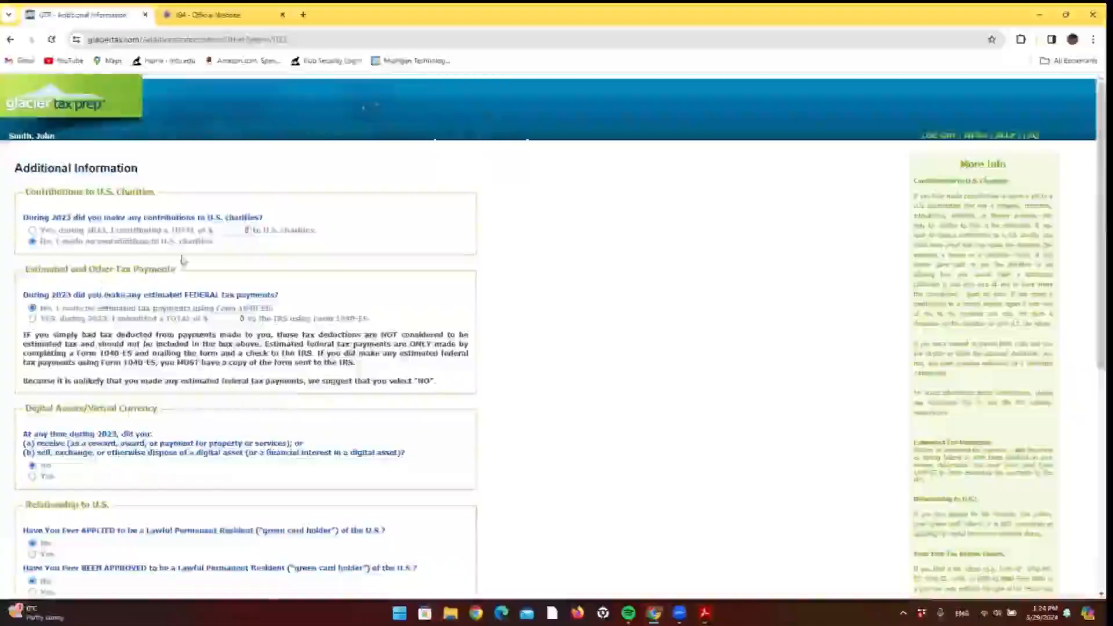
- Look over the Additional Information questions and their guidance, focusing on estimated tax payments and contributions to U.S. charities
scroll(179, 262, down, 7)
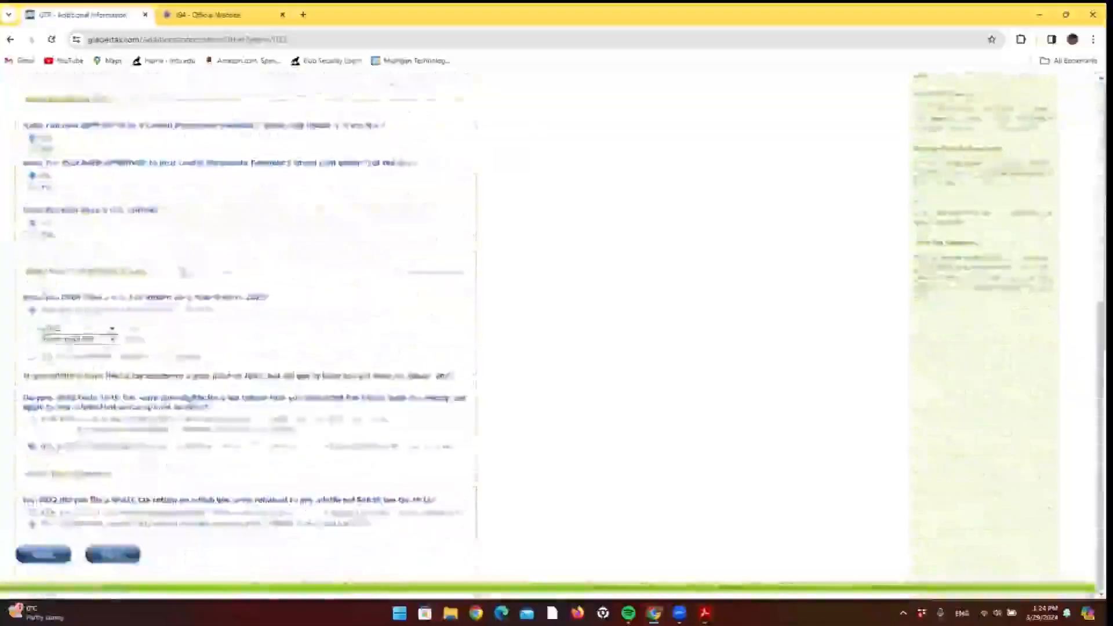
scroll(200, 278, up, 7)
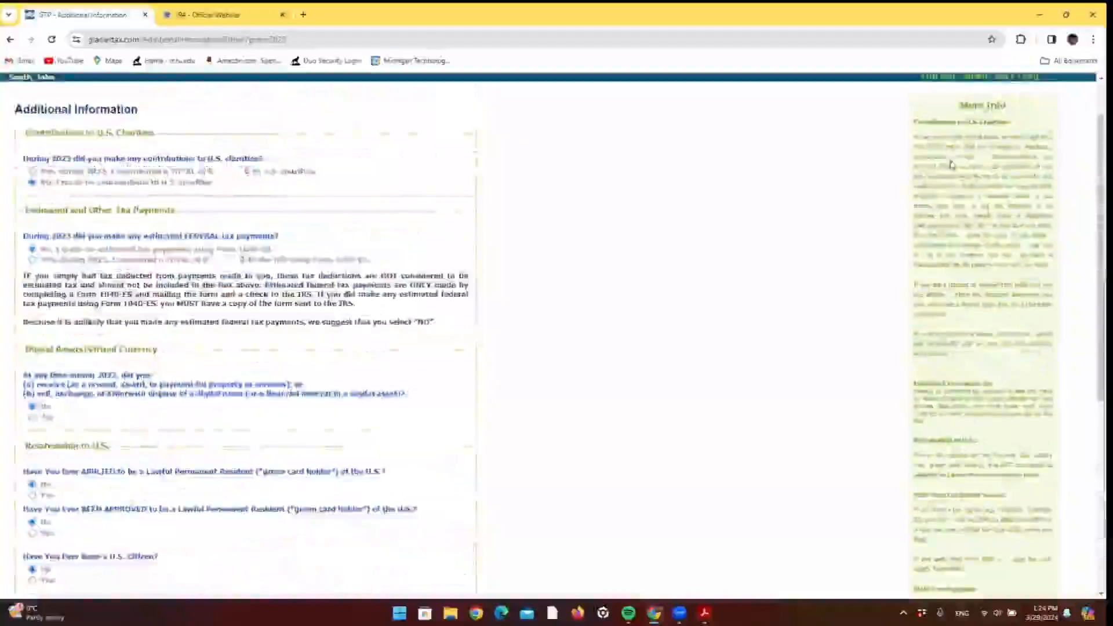
scroll(933, 323, down, 2)
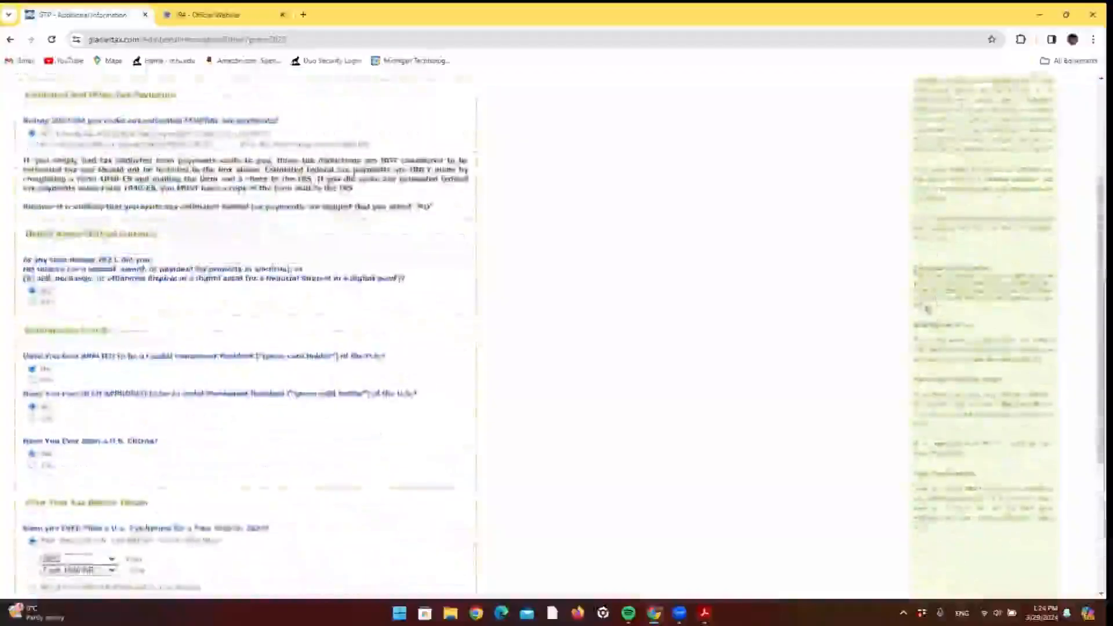
drag(914, 272, 1011, 530)
scroll(902, 459, up, 3)
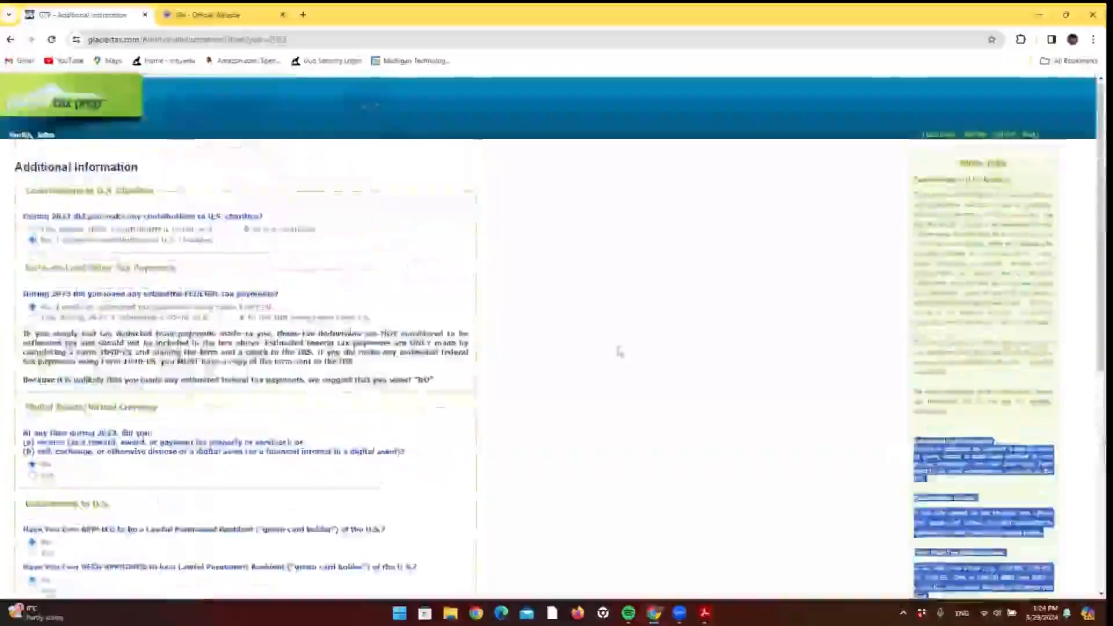
click(579, 360)
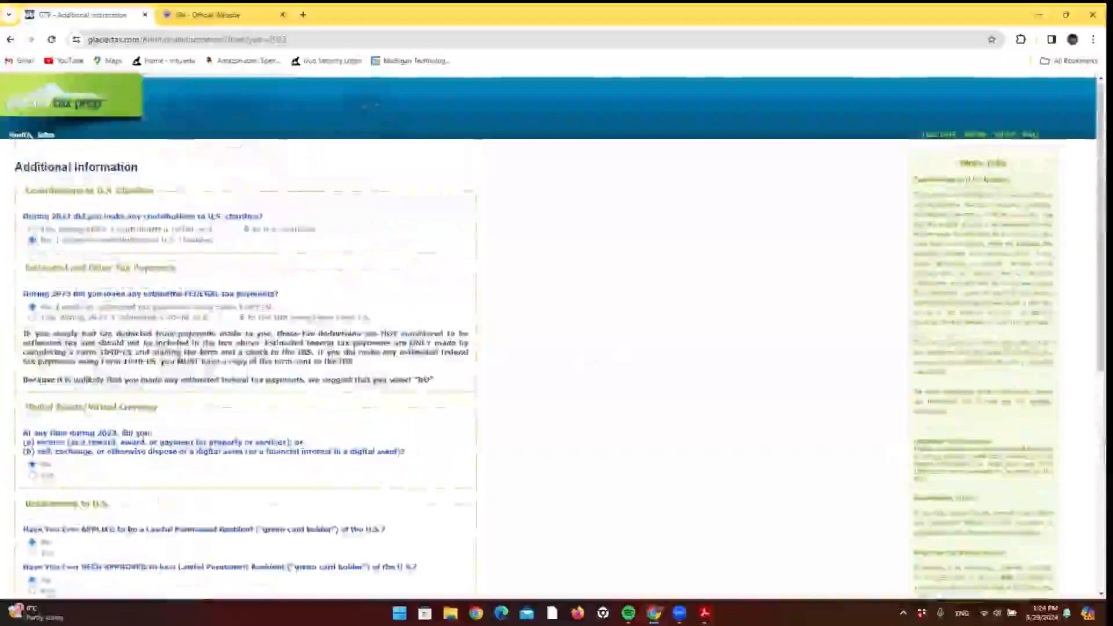
drag(37, 216, 264, 216)
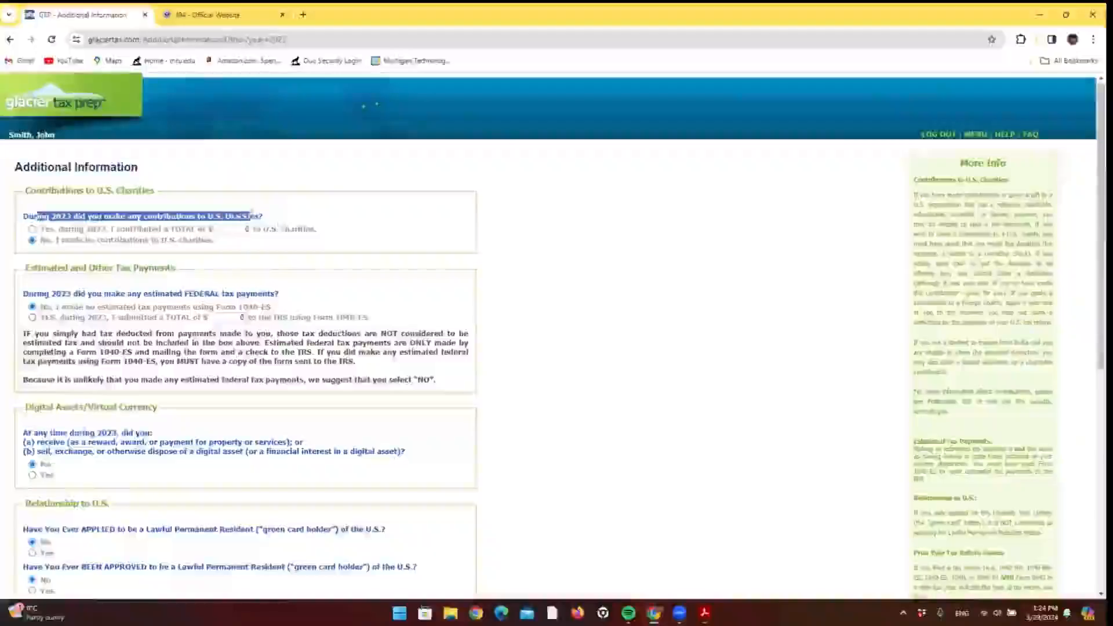
click(292, 223)
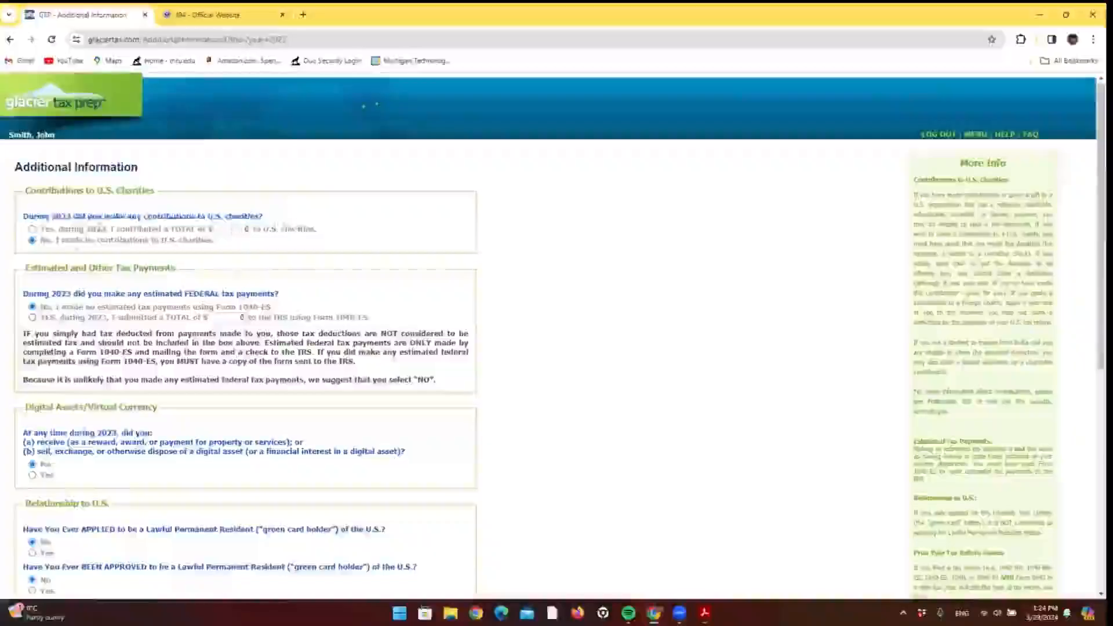
- Review the digital asset, U.S. relationship, prior-year return and state tax answers, and submit the Additional Information page
scroll(197, 269, down, 1)
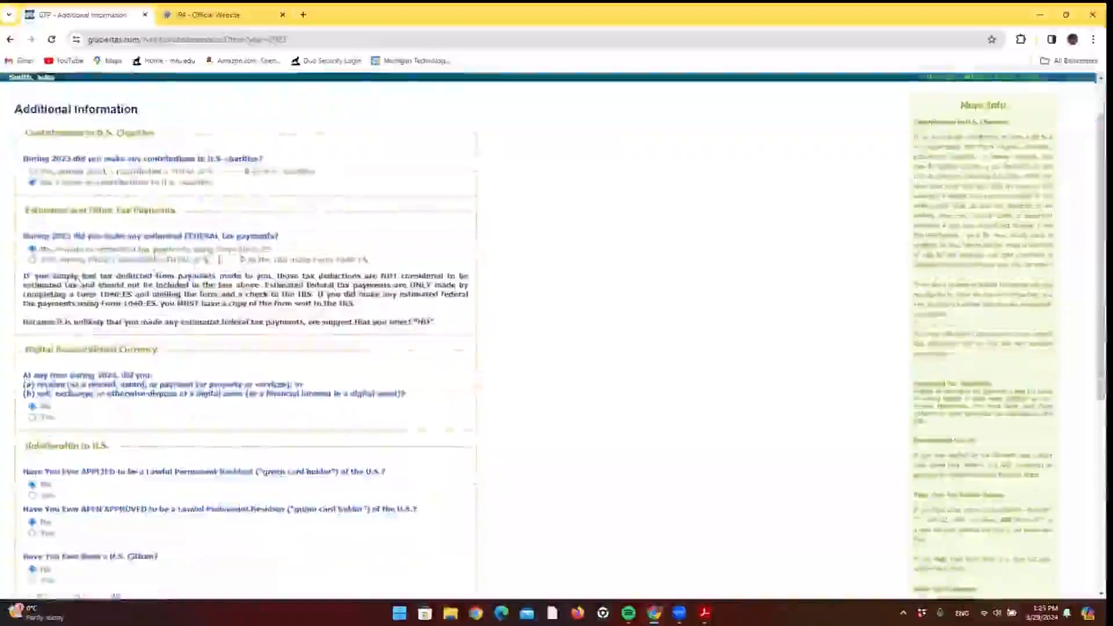
scroll(94, 313, down, 3)
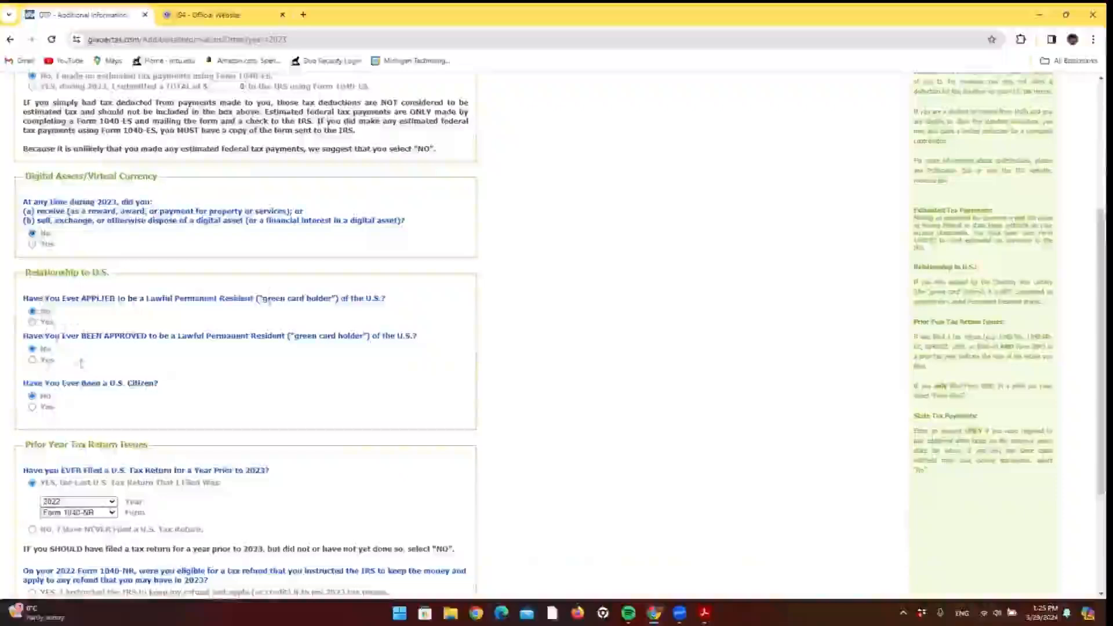
scroll(147, 363, down, 2)
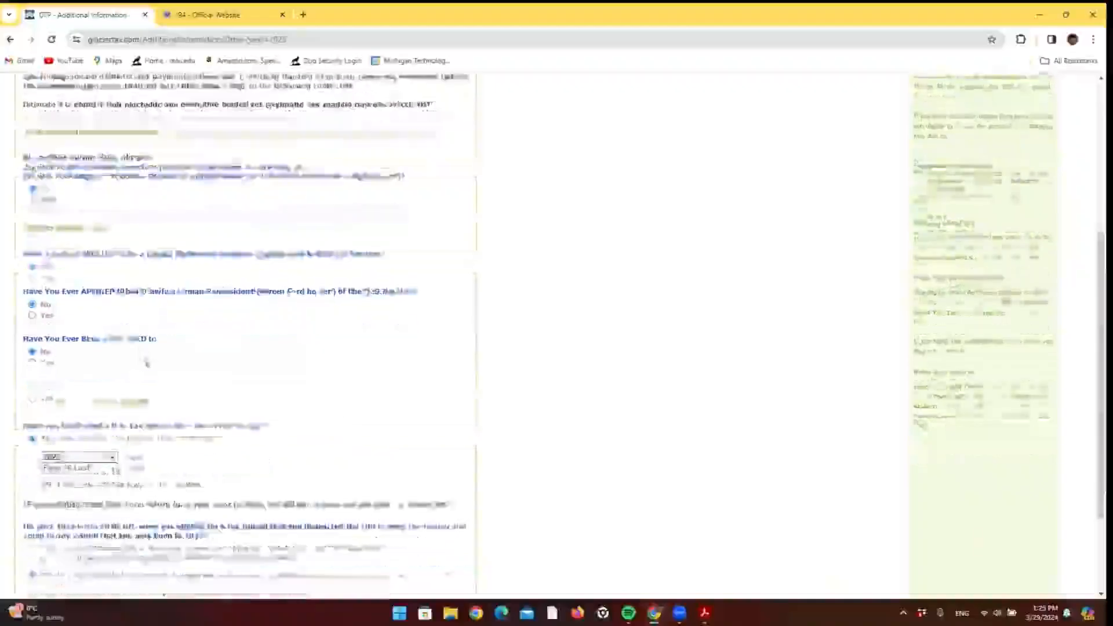
scroll(166, 347, down, 1)
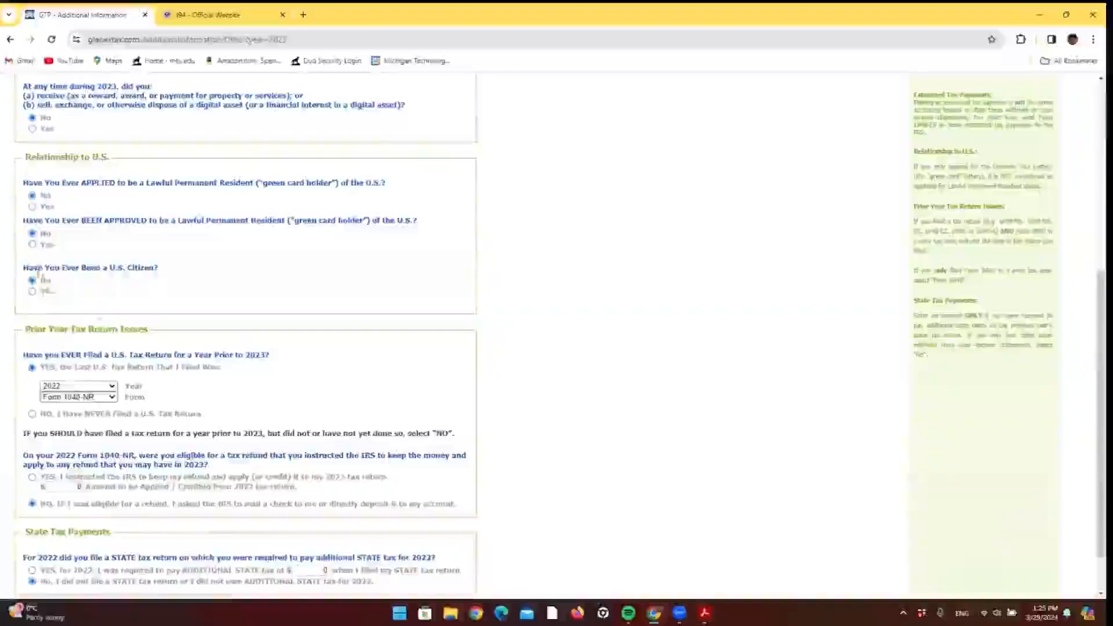
scroll(99, 299, down, 1)
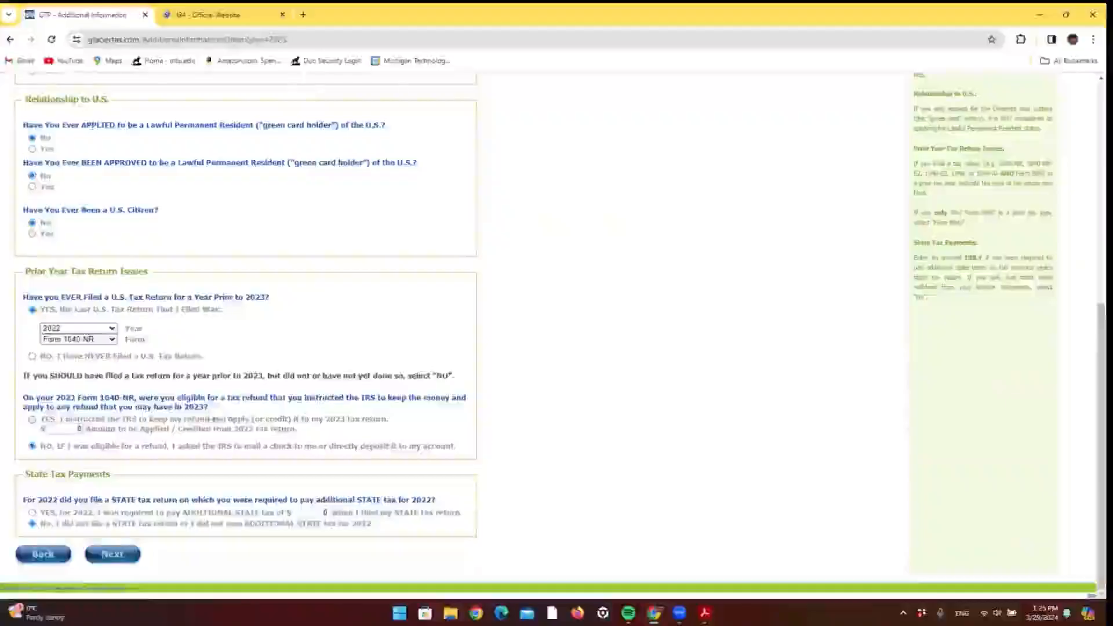
drag(311, 398, 462, 397)
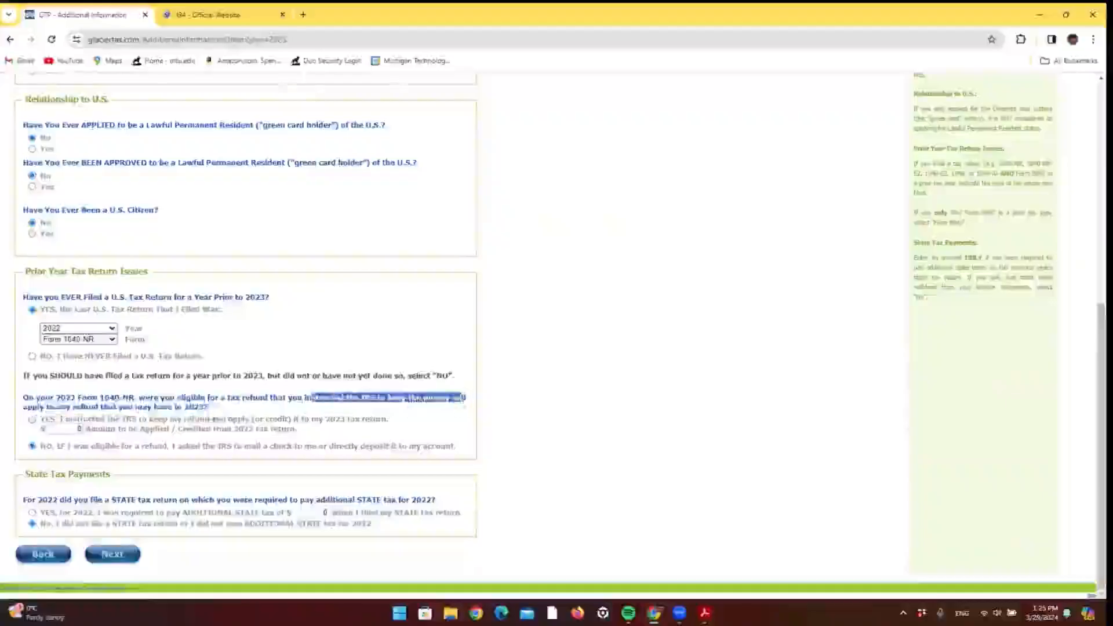
drag(47, 407, 204, 408)
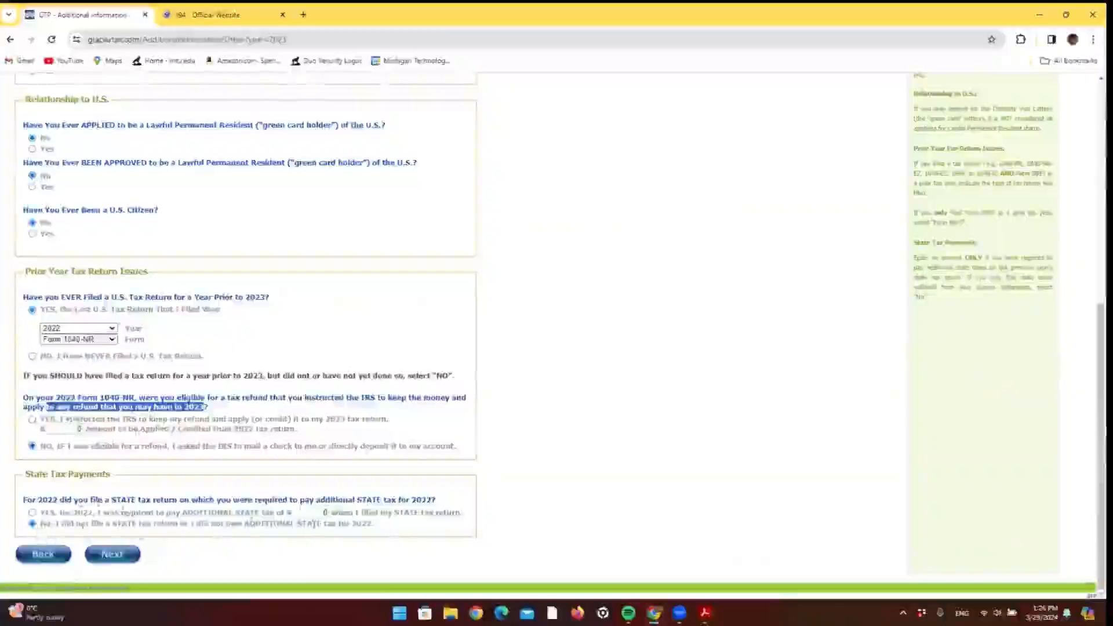
click(113, 554)
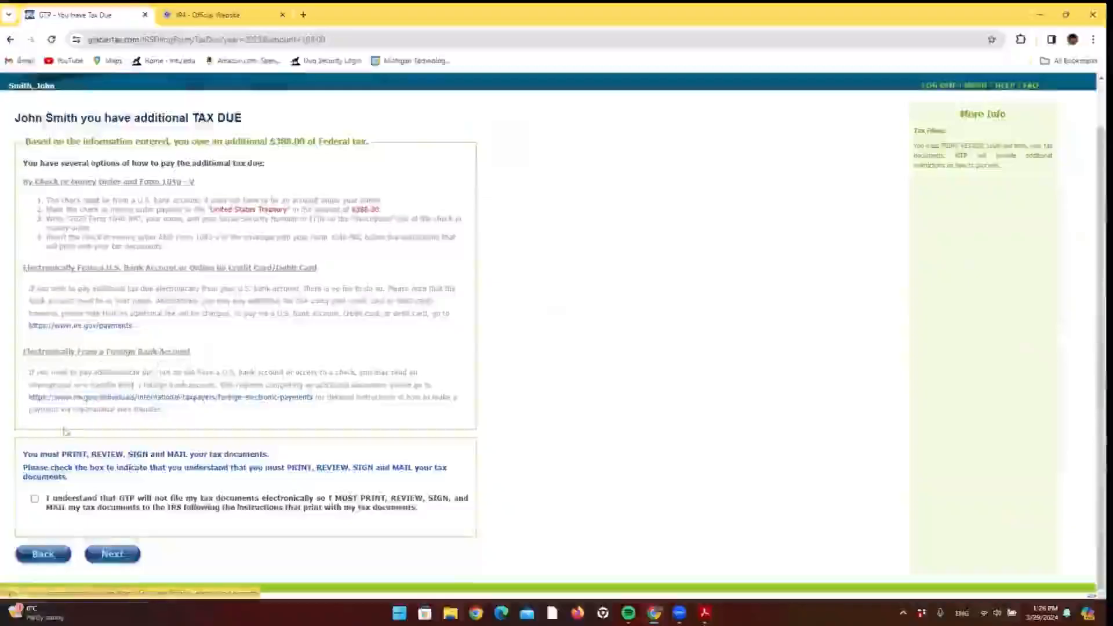
- Acknowledge that the tax documents must be printed, reviewed, signed and mailed, and submit No for F-2 dependents needing Form 8843
click(34, 498)
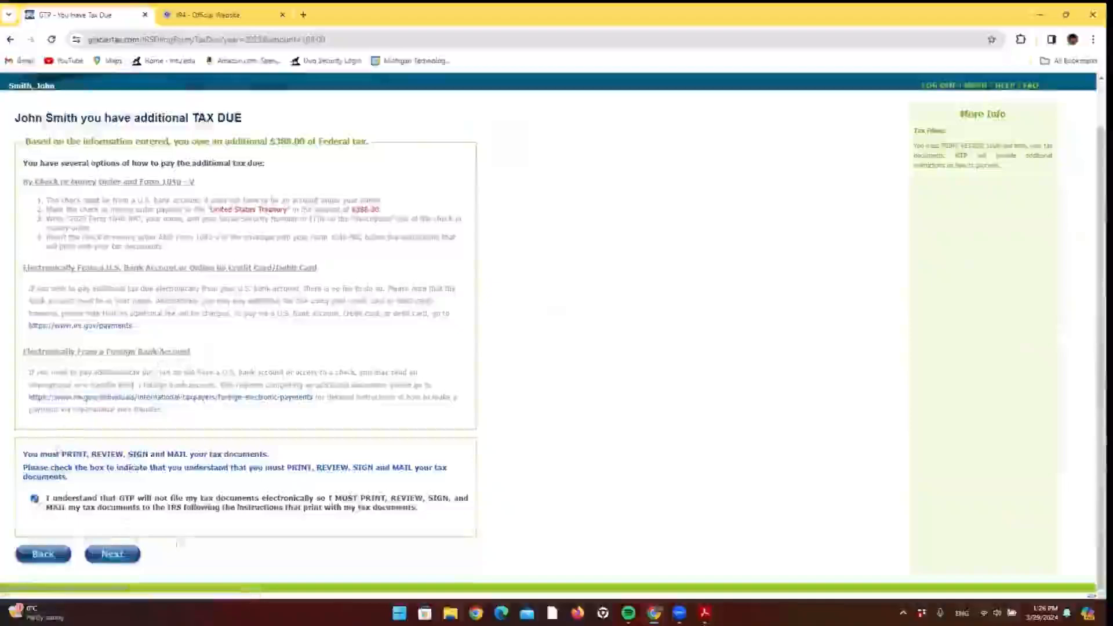
click(120, 556)
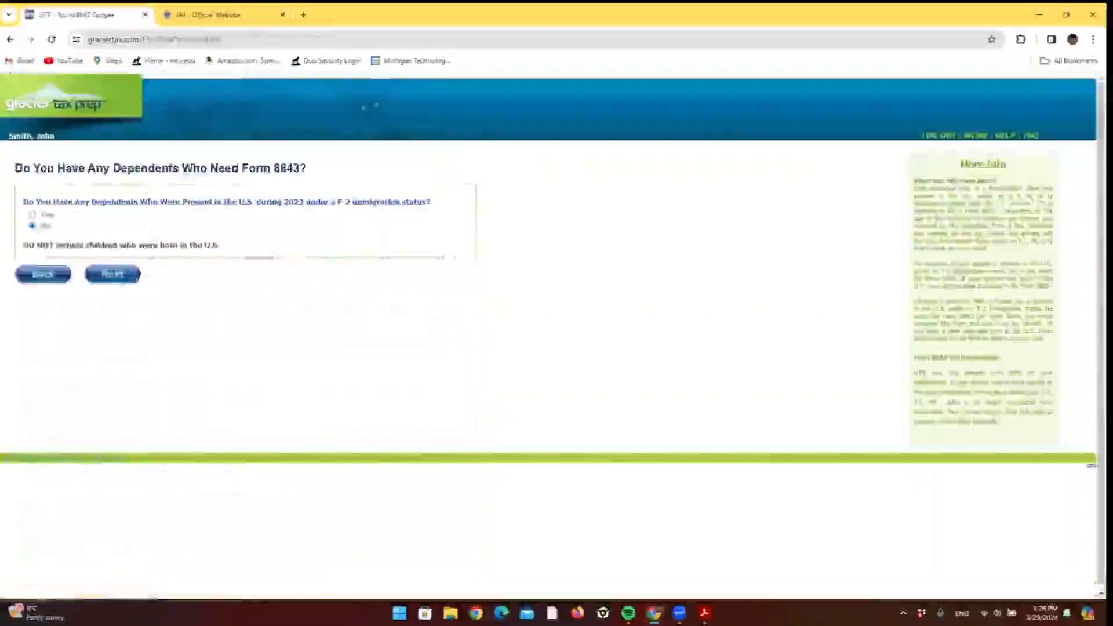
drag(97, 202, 417, 202)
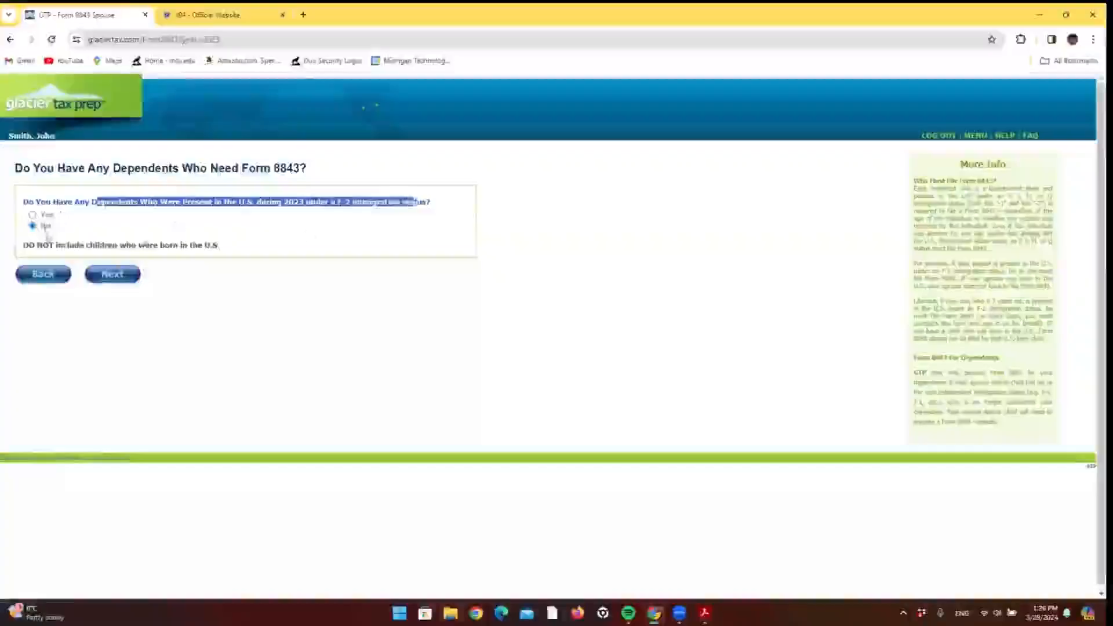
click(114, 276)
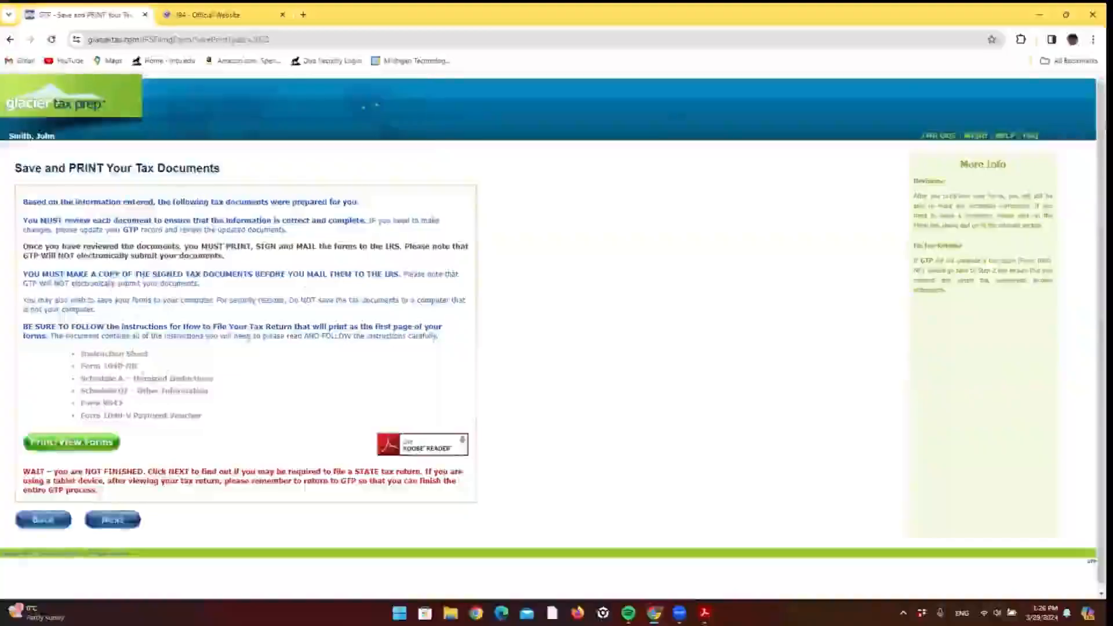
- Switch to the tax documents PDF in Adobe Acrobat and read the instruction sheet for submitting the 2023 return
mouse_move(704, 613)
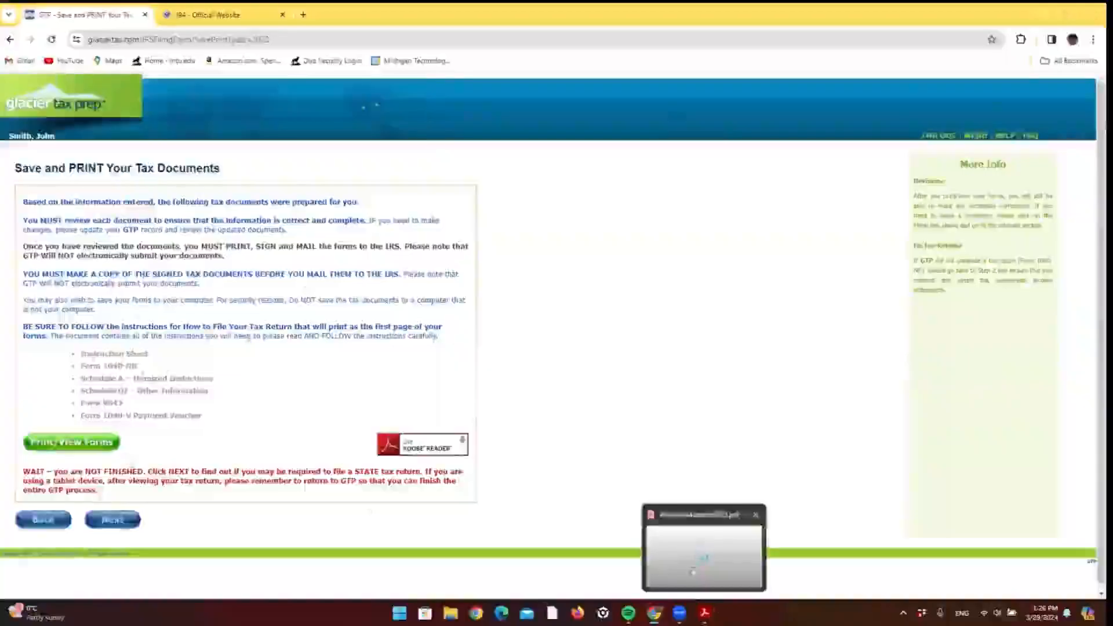
click(703, 554)
scroll(547, 179, down, 1)
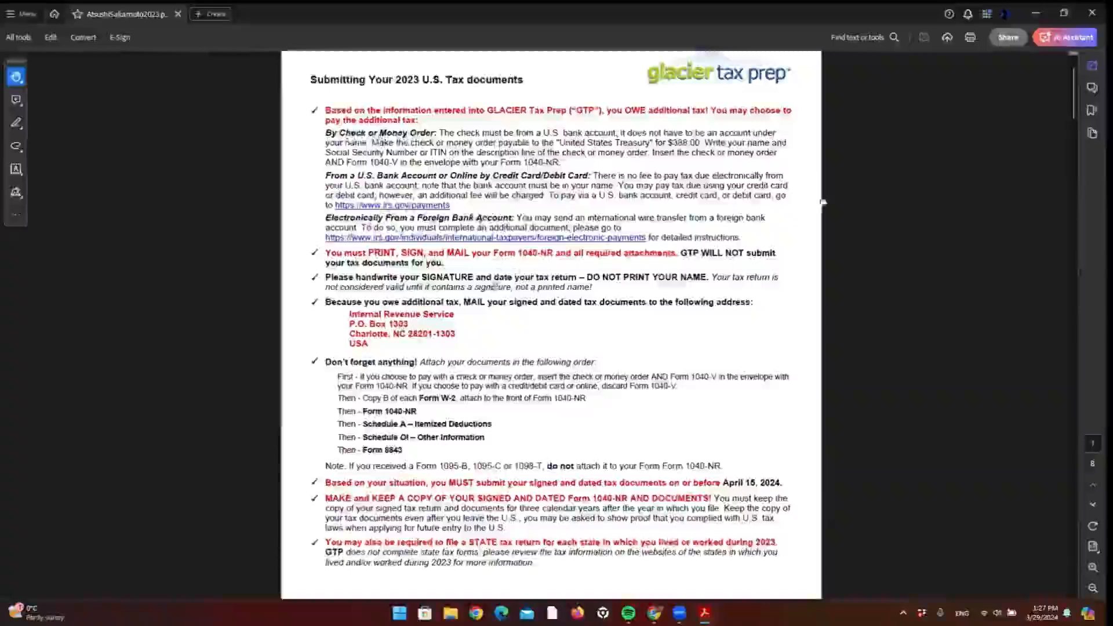
- Return to GLACIER Tax Prep and continue through the federal return completion page to the closing page
click(1032, 16)
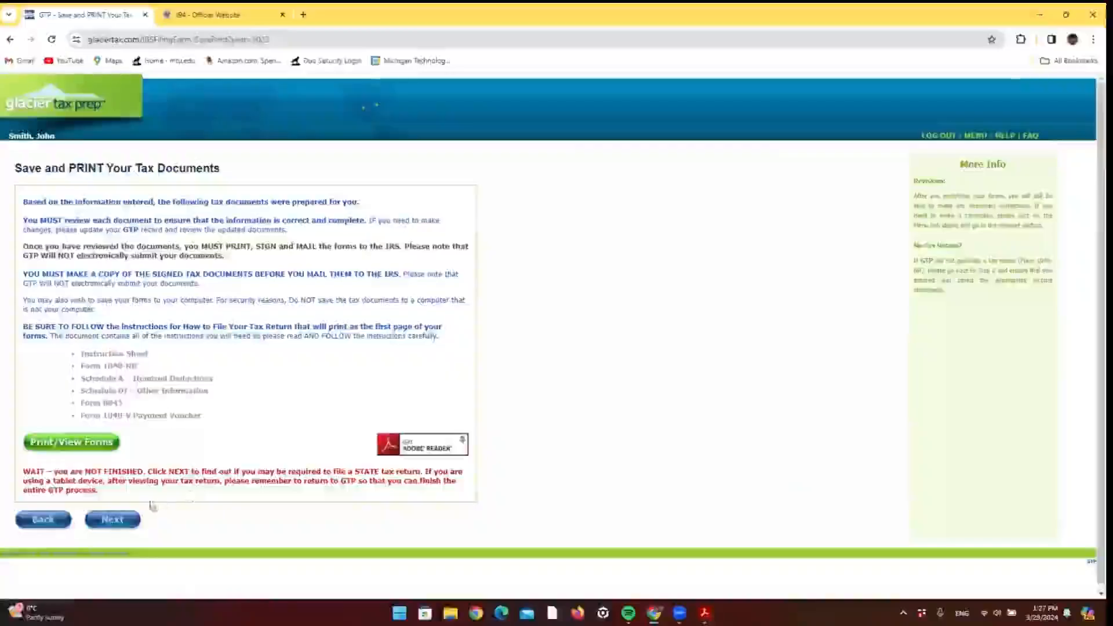
click(141, 520)
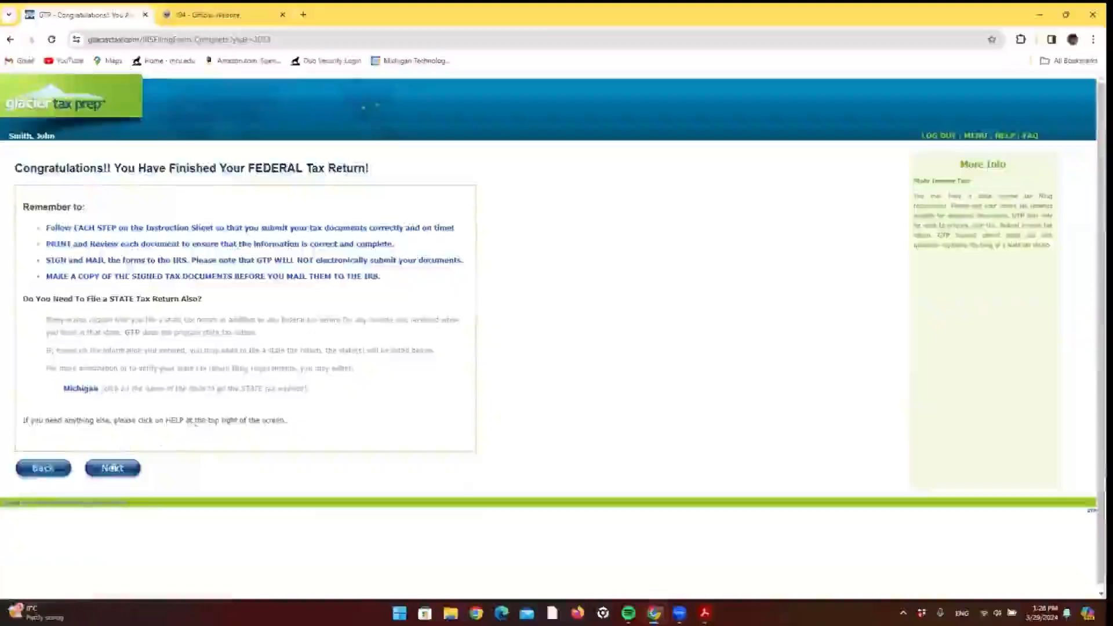
click(113, 468)
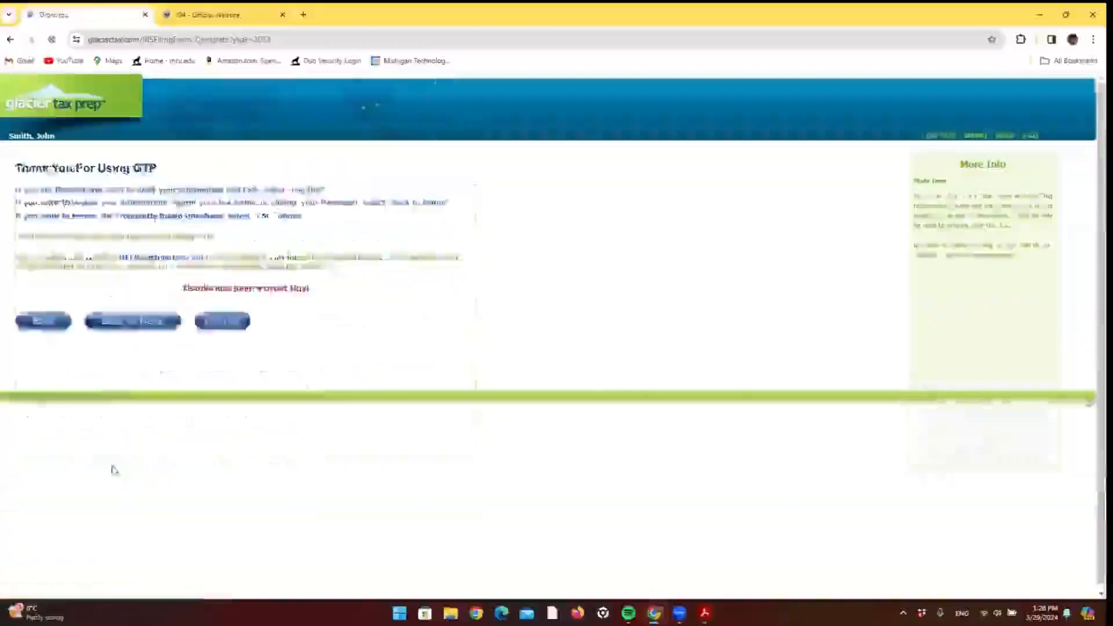